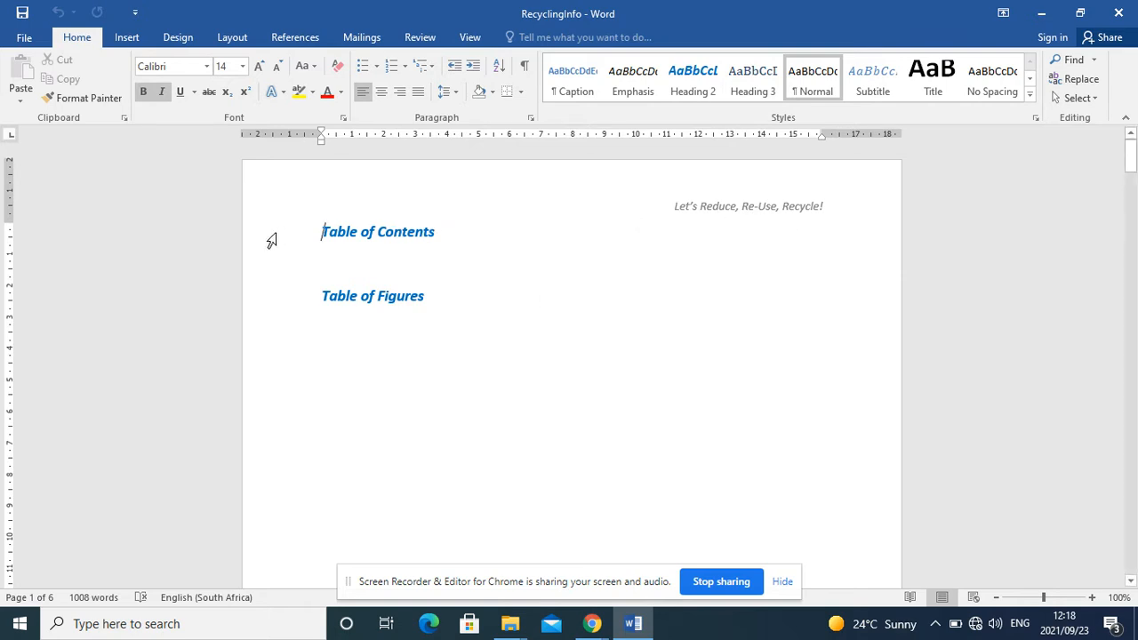
Step: Insert a custom table of contents showing 2 levels below the Table of Contents heading
click(332, 262)
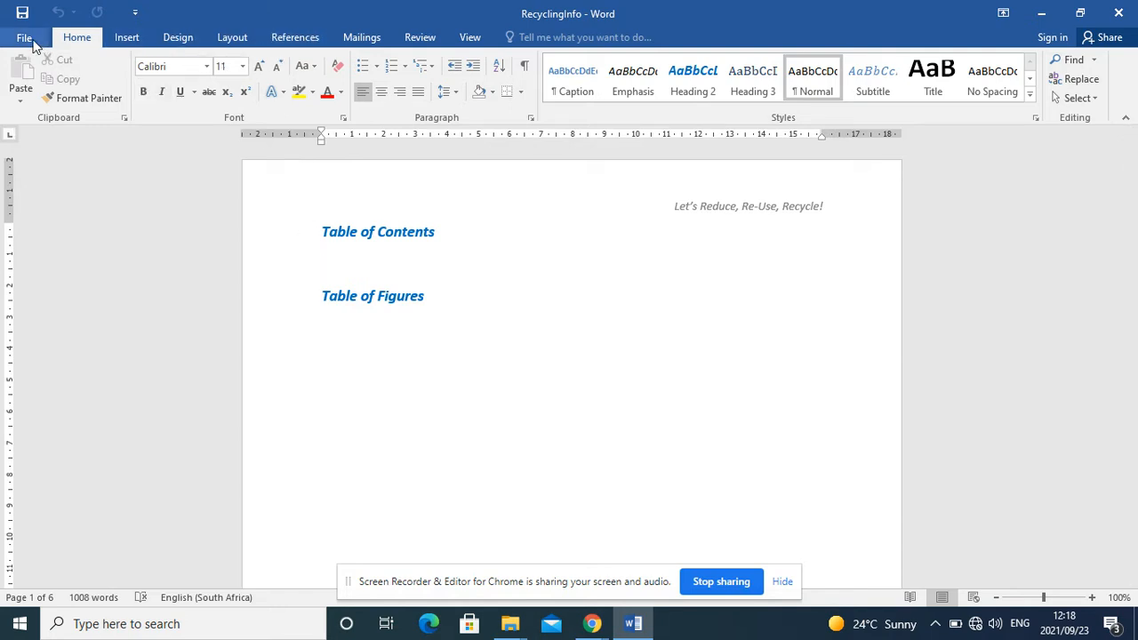
click(291, 40)
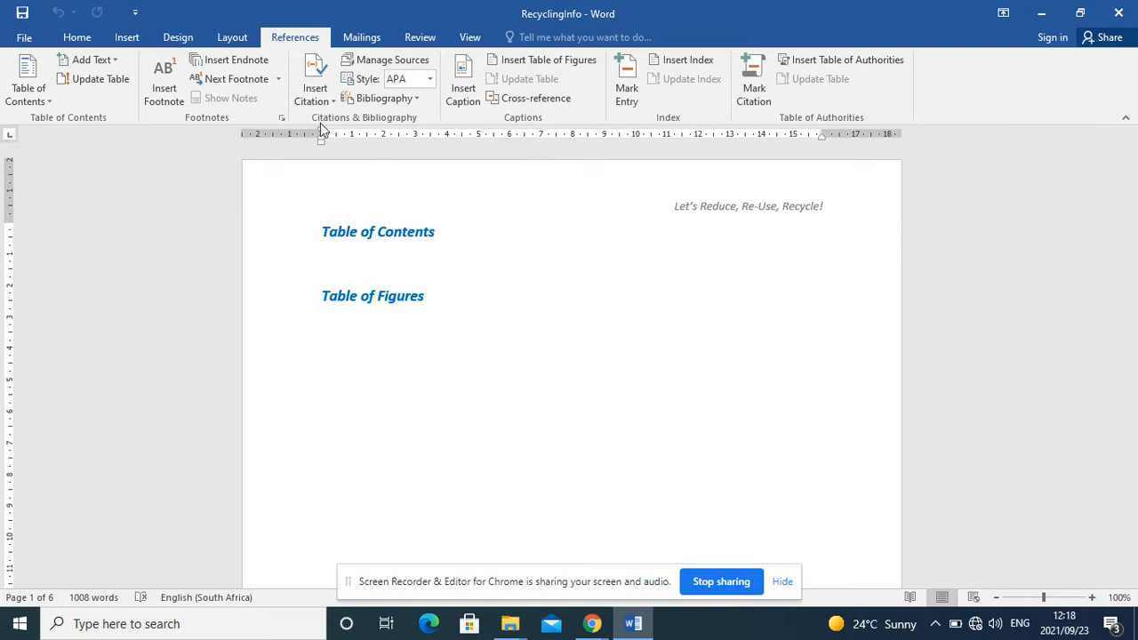
click(38, 95)
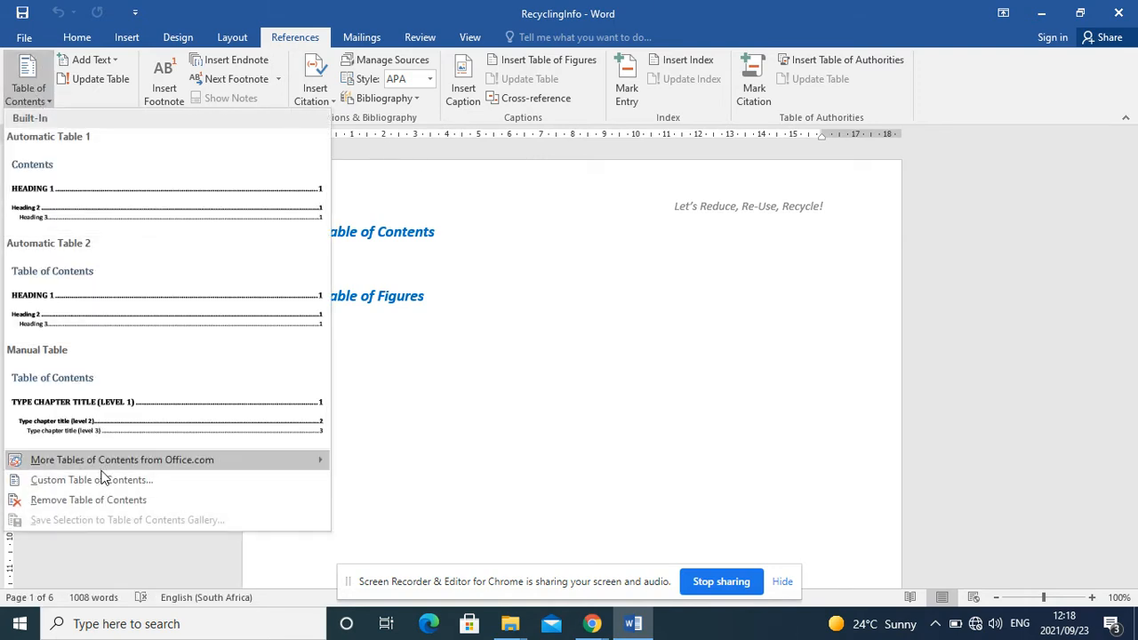
click(99, 480)
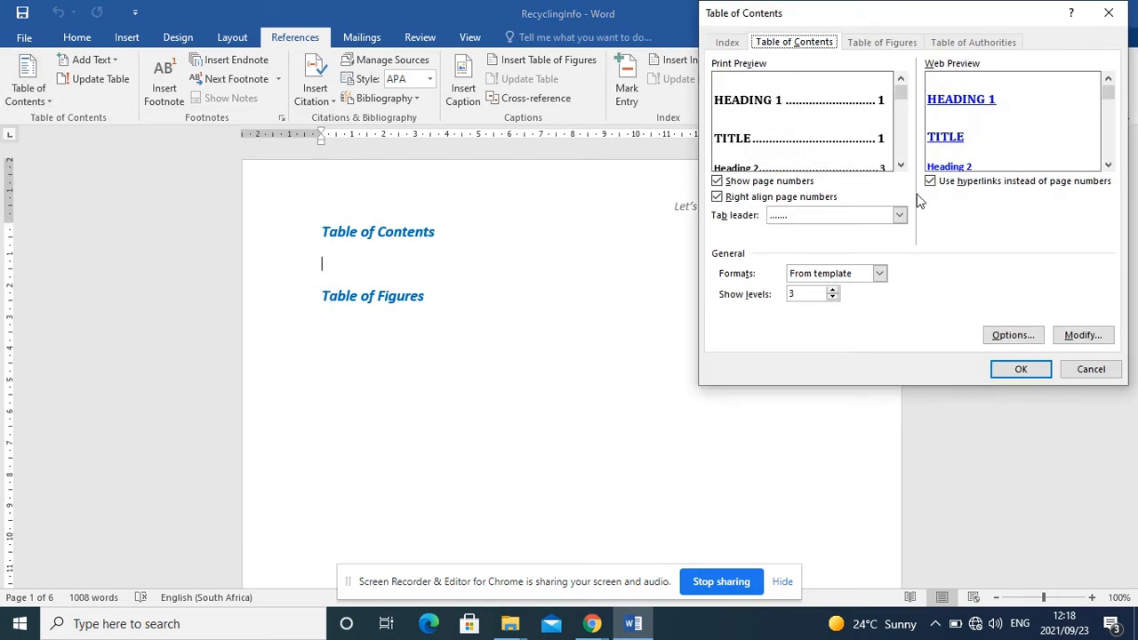
click(833, 290)
click(1024, 369)
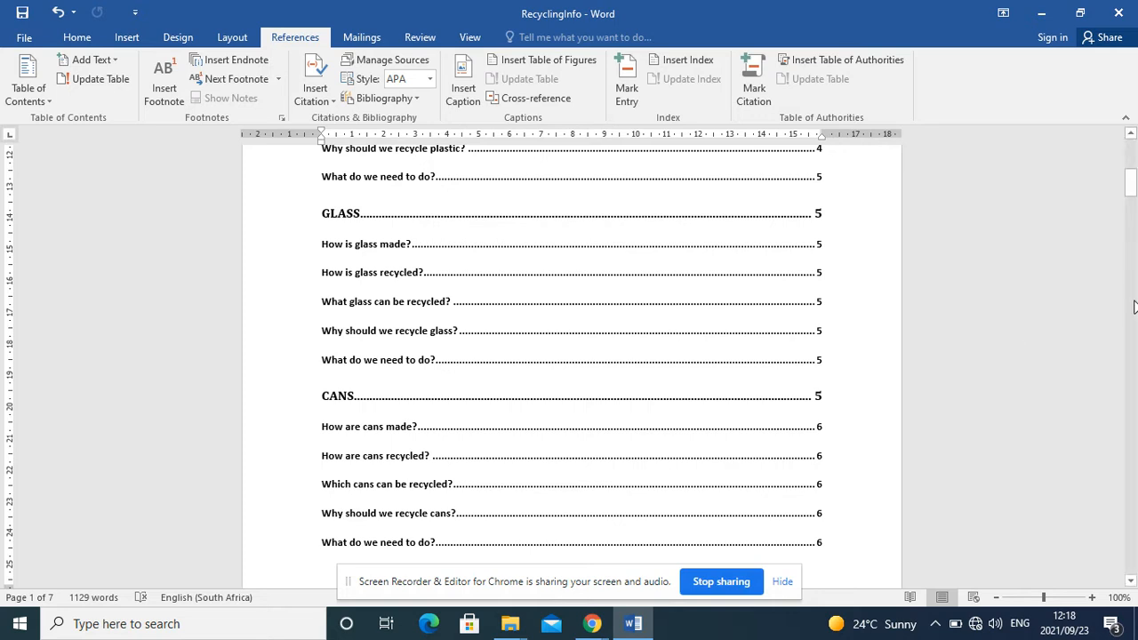
Step: Apply the Heading 2 style to the "How is paper recycled?" heading in the Paper section
drag(1131, 195, 1130, 304)
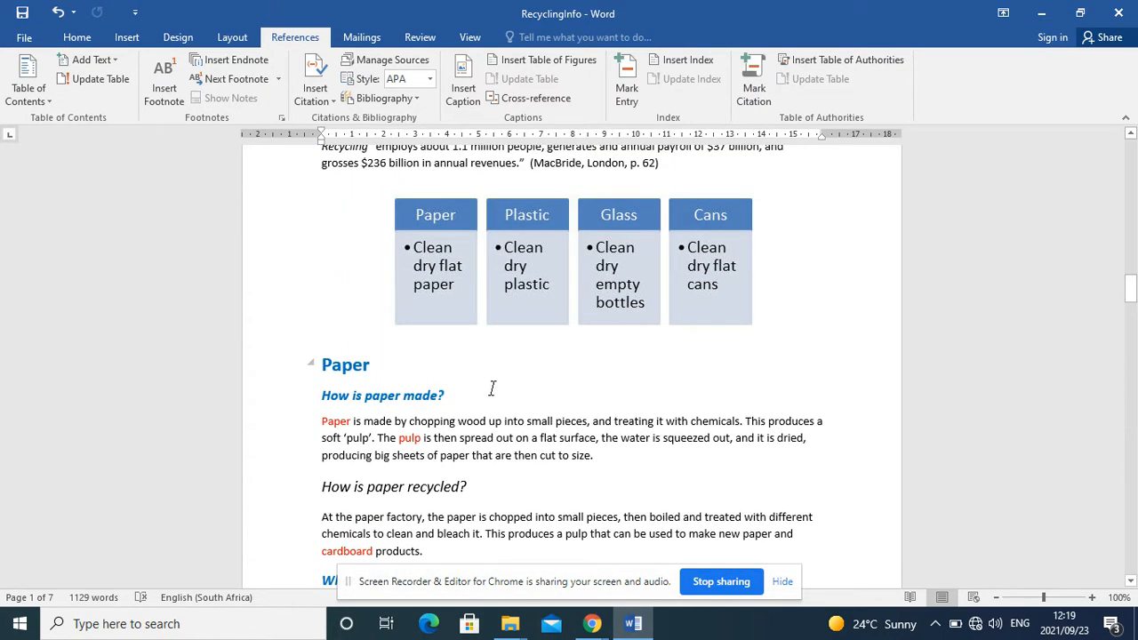
drag(469, 487, 322, 486)
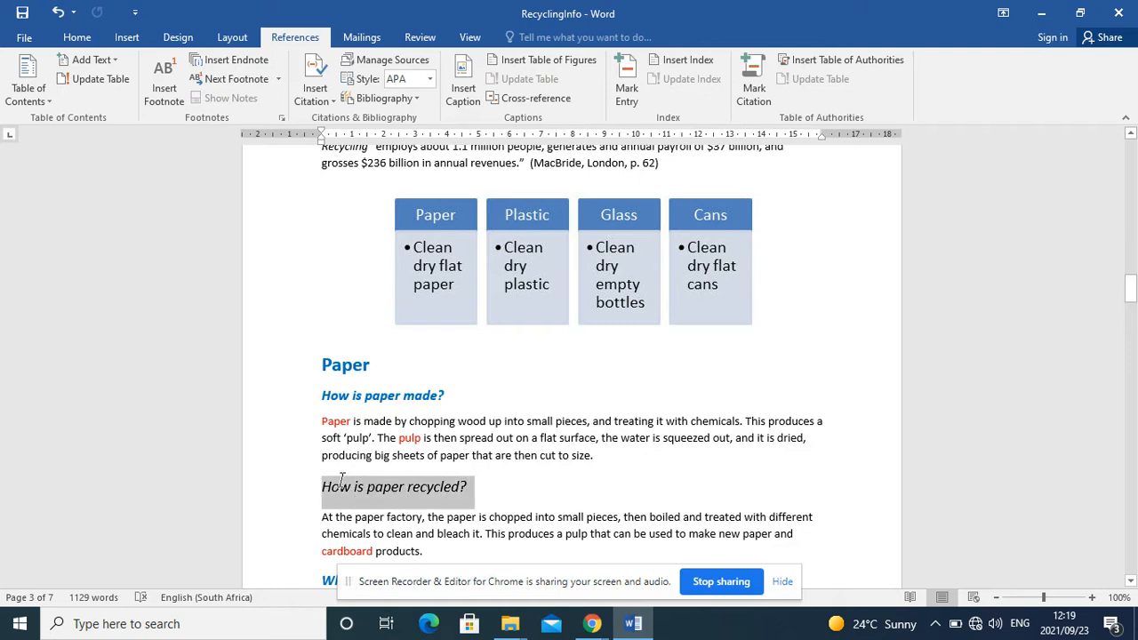
click(1072, 281)
drag(1131, 290, 1131, 162)
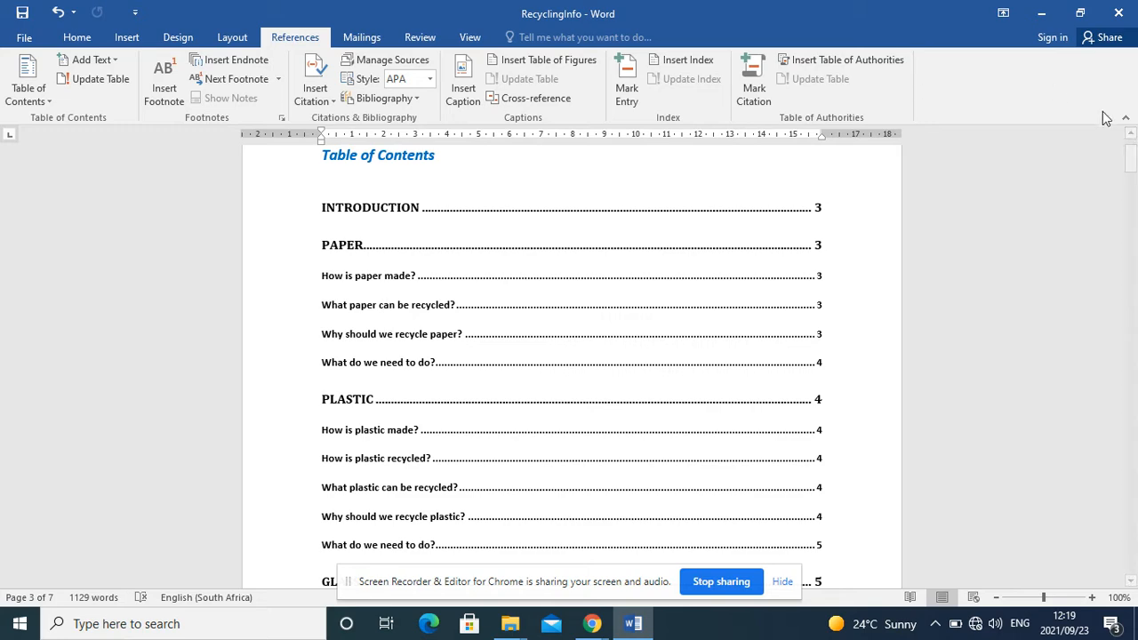
drag(1131, 164, 1131, 298)
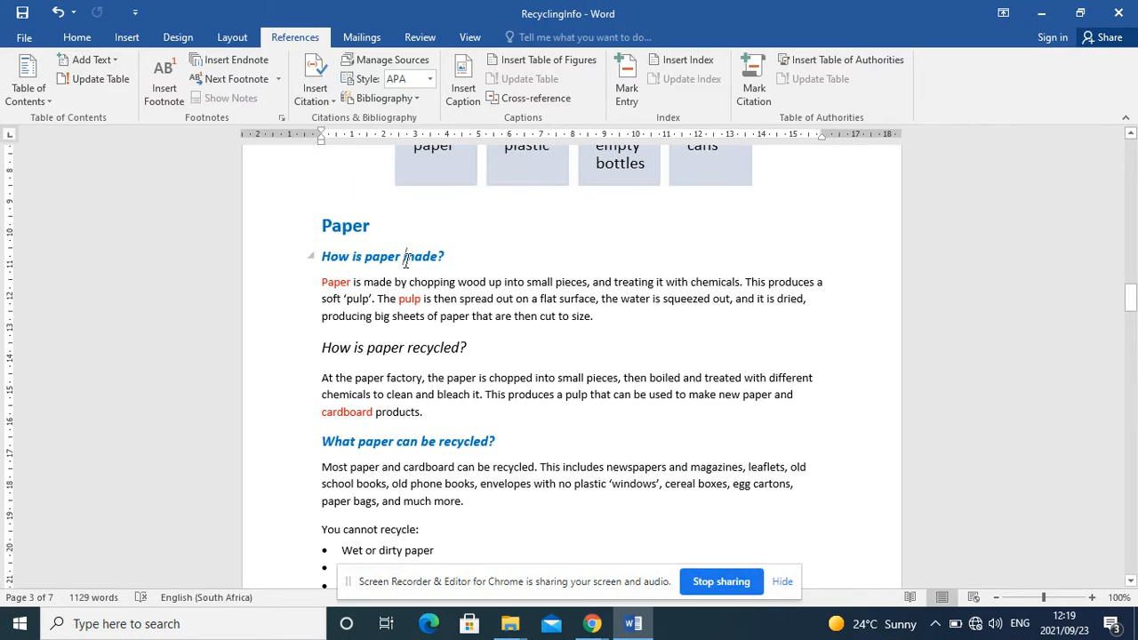
click(78, 37)
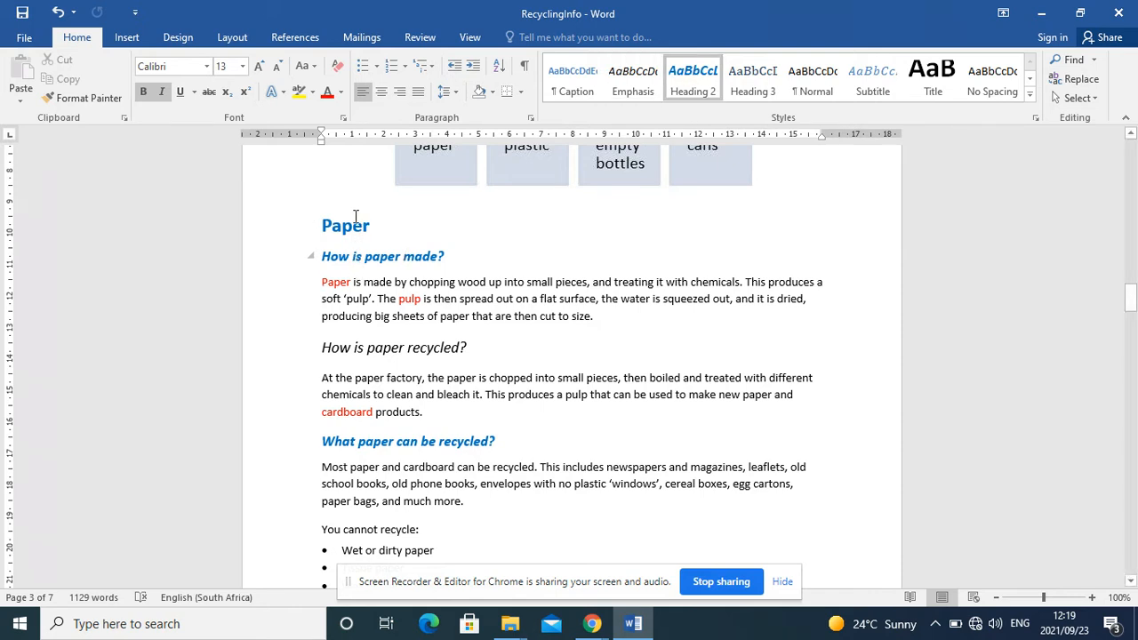
click(403, 265)
click(409, 349)
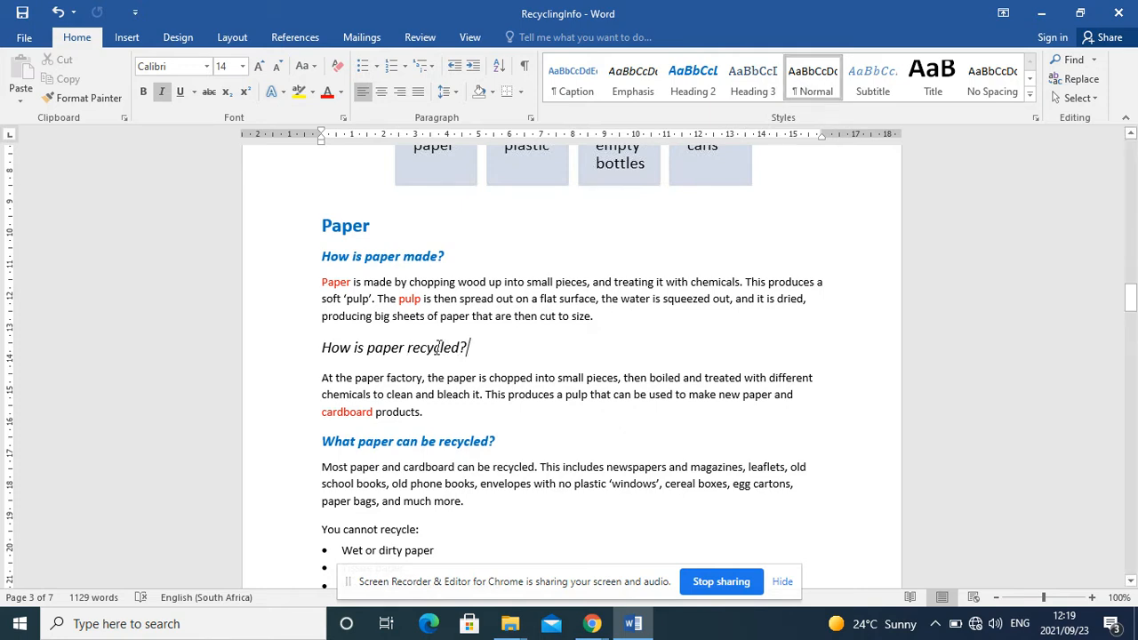
drag(470, 348, 320, 347)
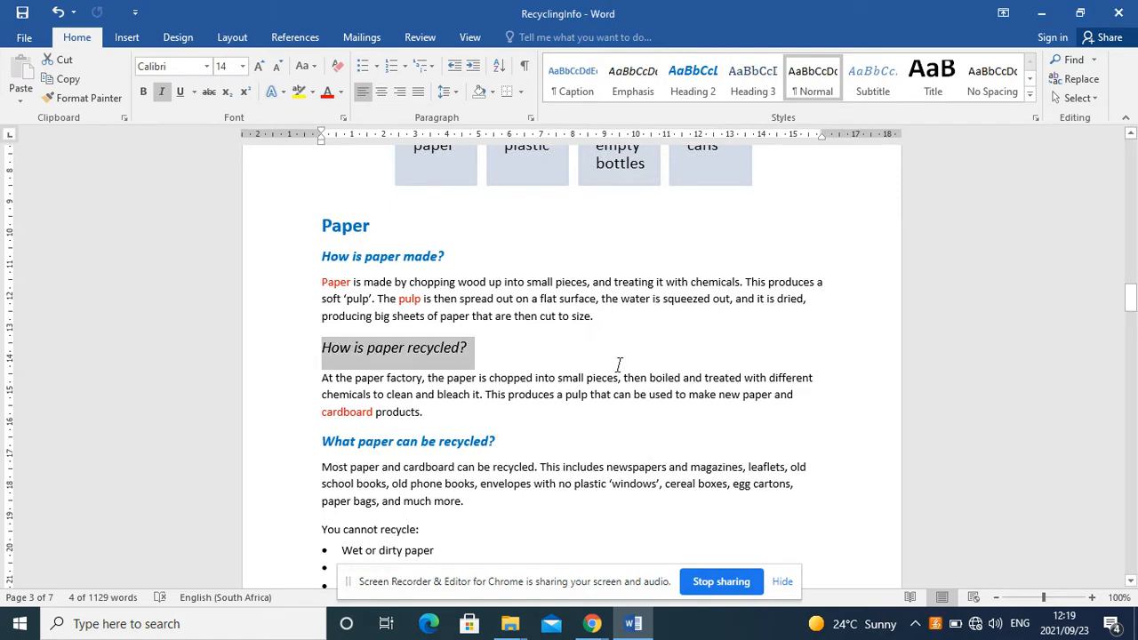
click(702, 88)
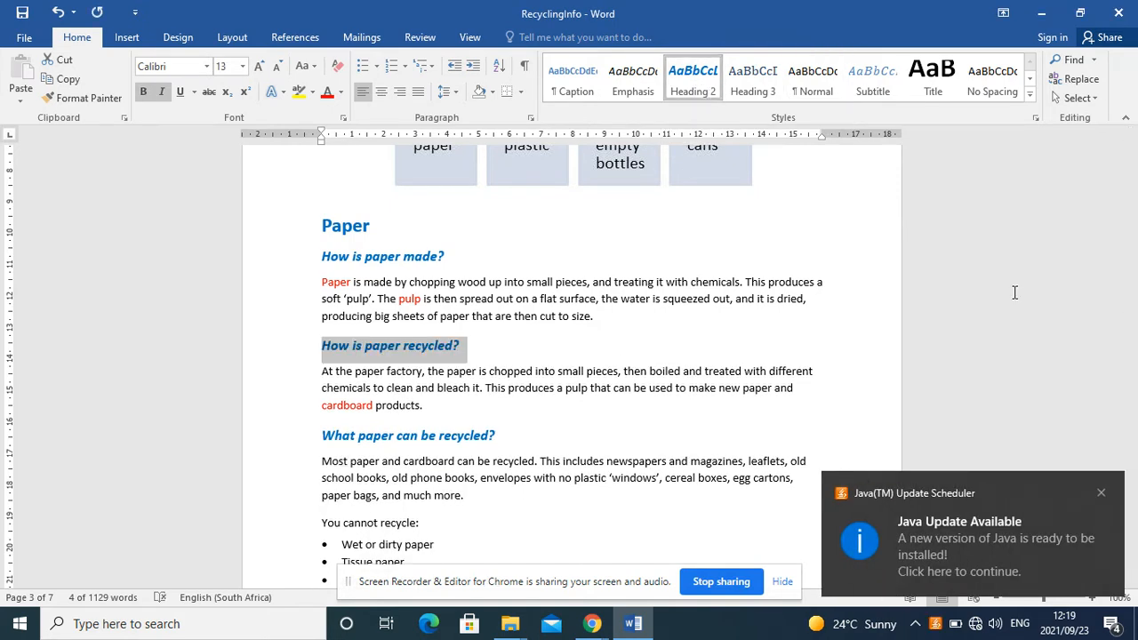
click(1100, 494)
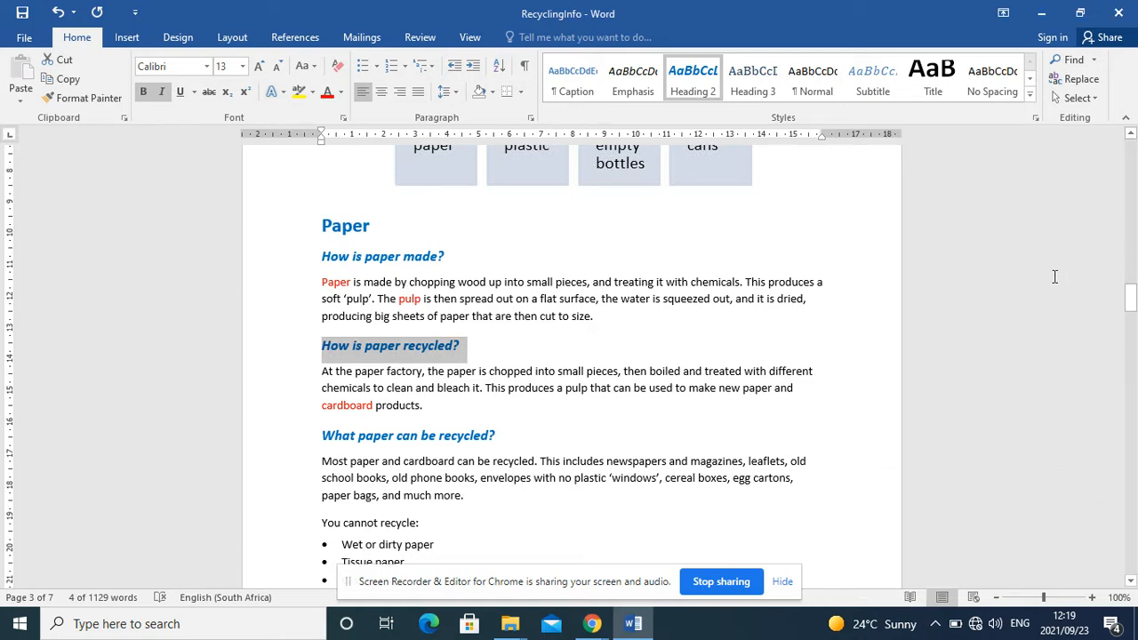
Step: Update the entire table of contents, including its headings as well as the page numbers
click(294, 39)
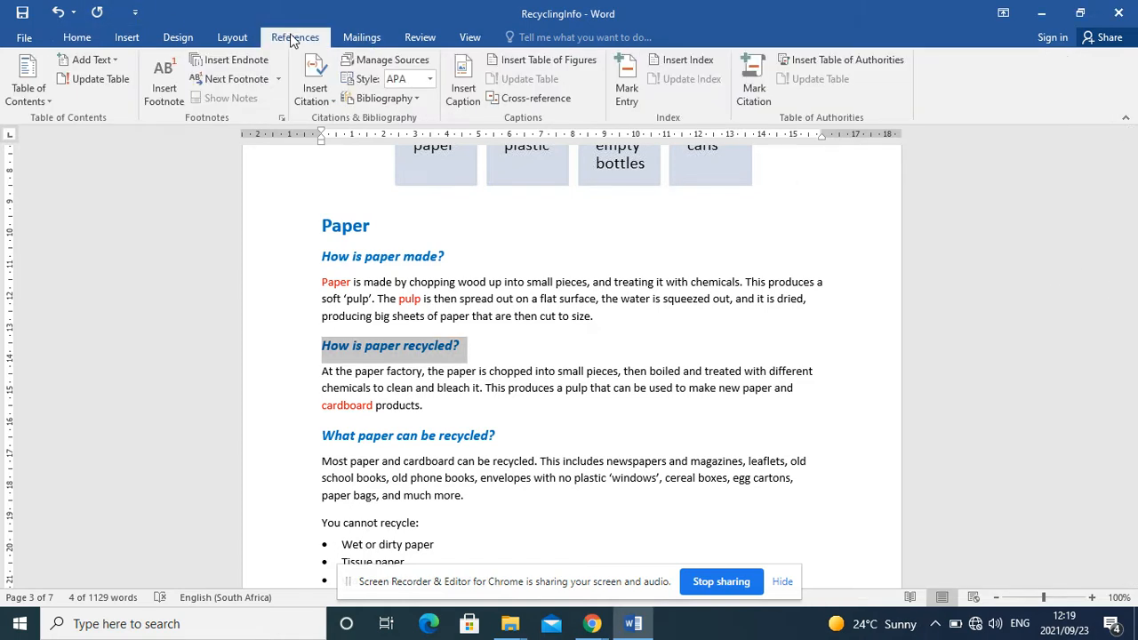
click(92, 80)
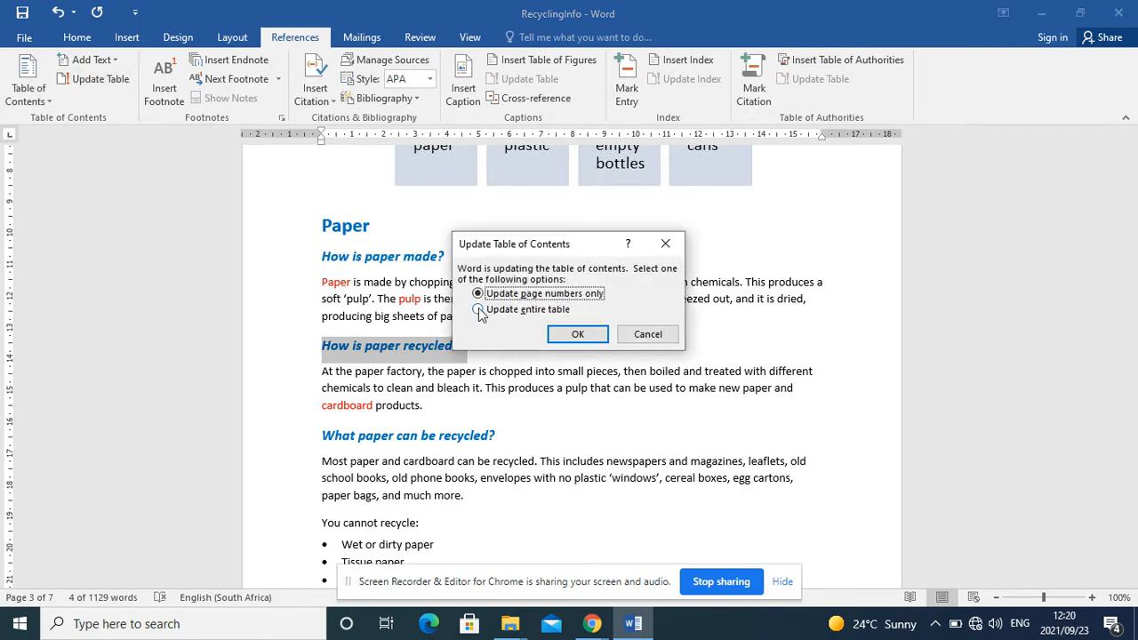
click(478, 310)
click(594, 337)
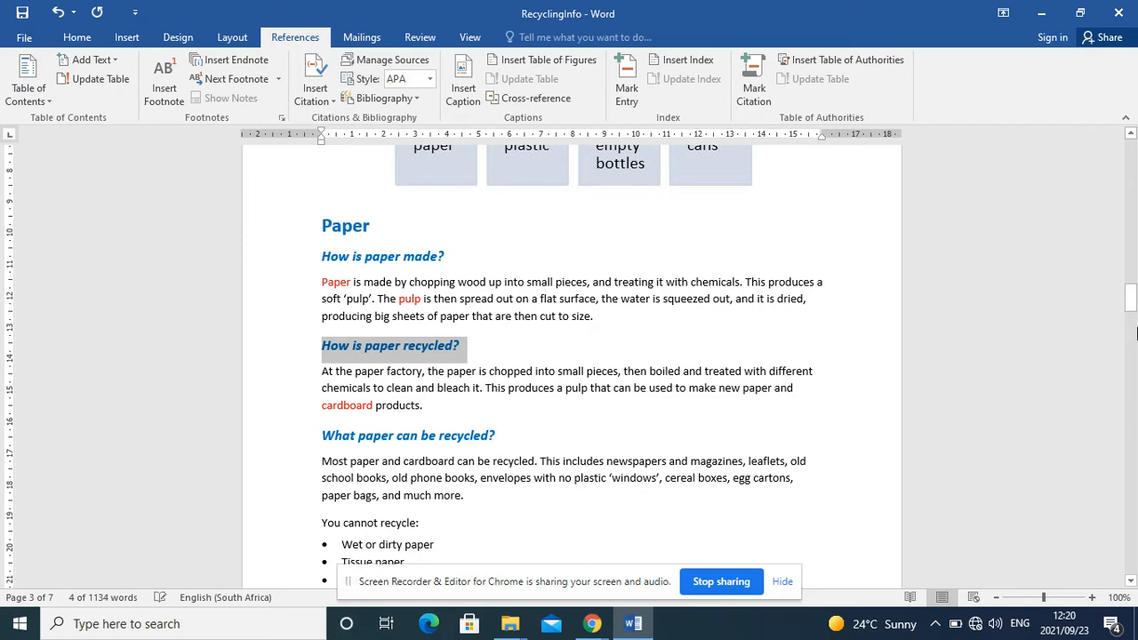
drag(1134, 316, 1135, 172)
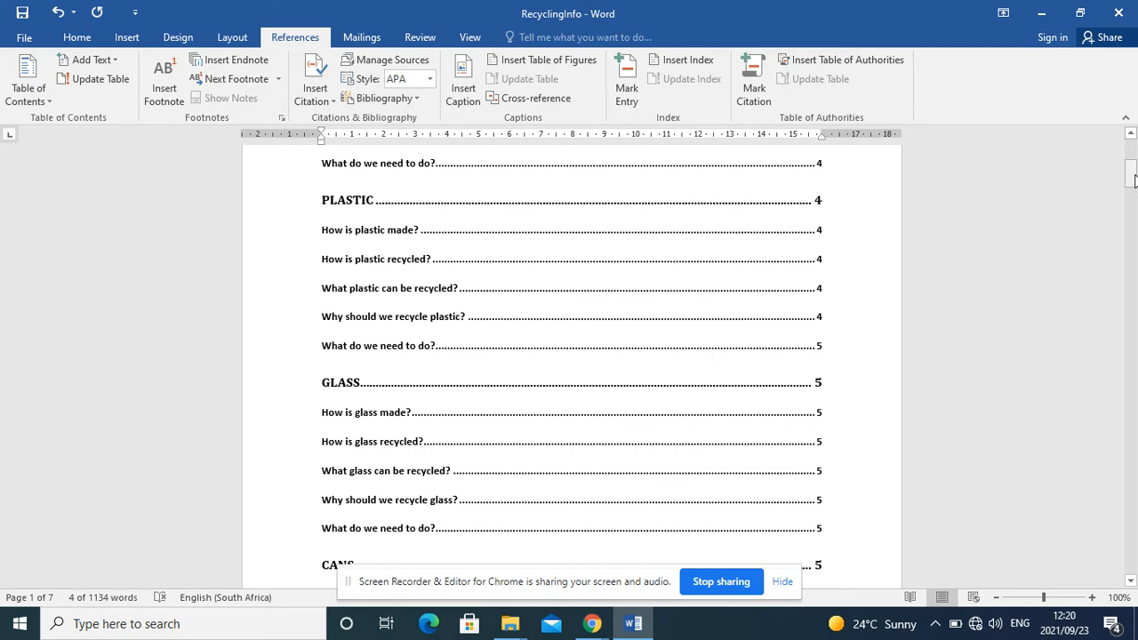
Step: Insert a table of figures below the Table of Figures heading, using the Figure caption label and a solid underline tab leader
drag(1133, 178, 1132, 224)
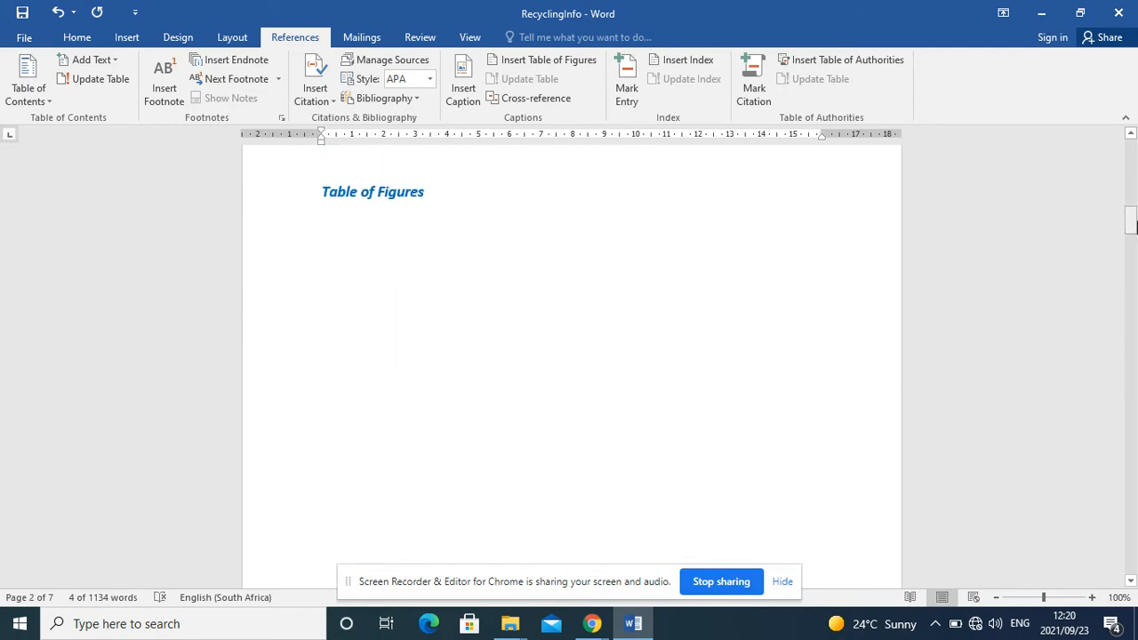
click(342, 233)
click(329, 214)
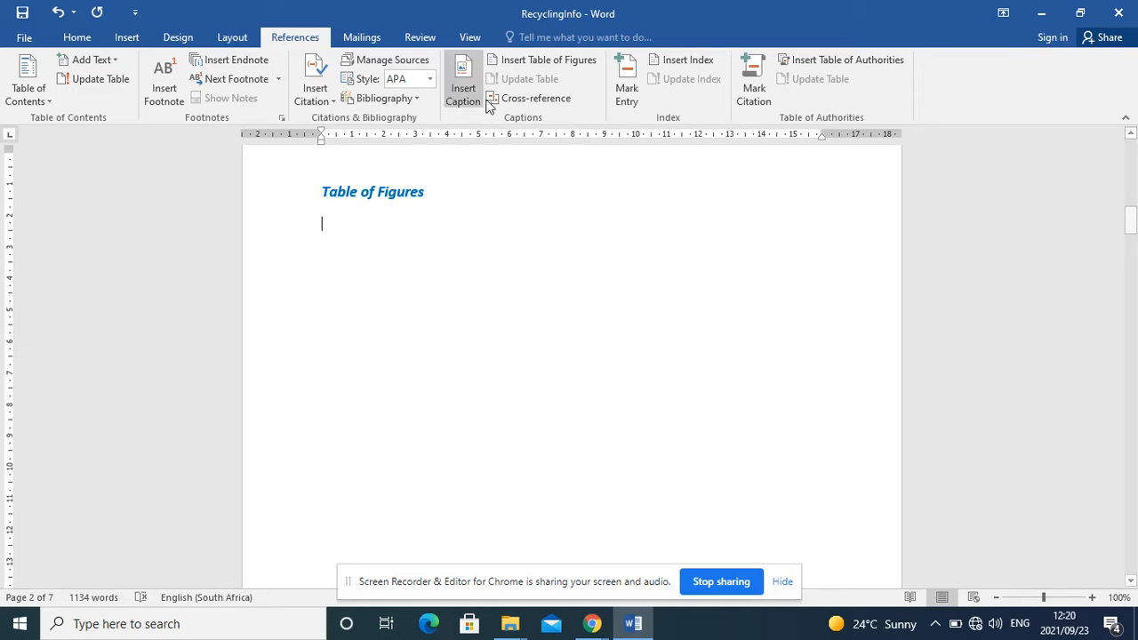
click(530, 67)
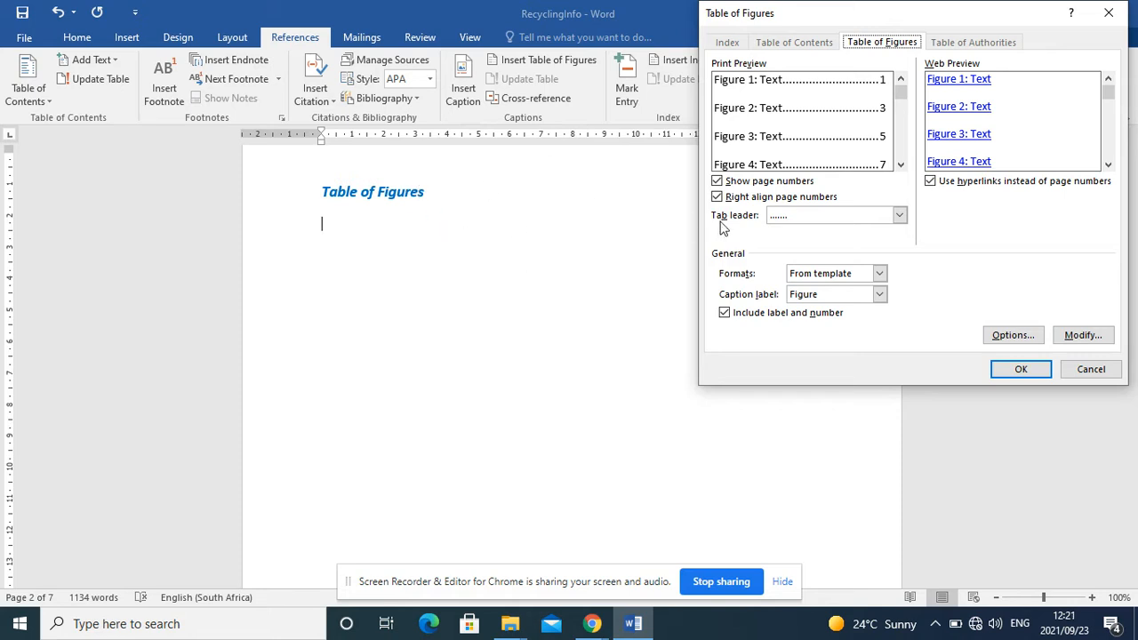
click(900, 216)
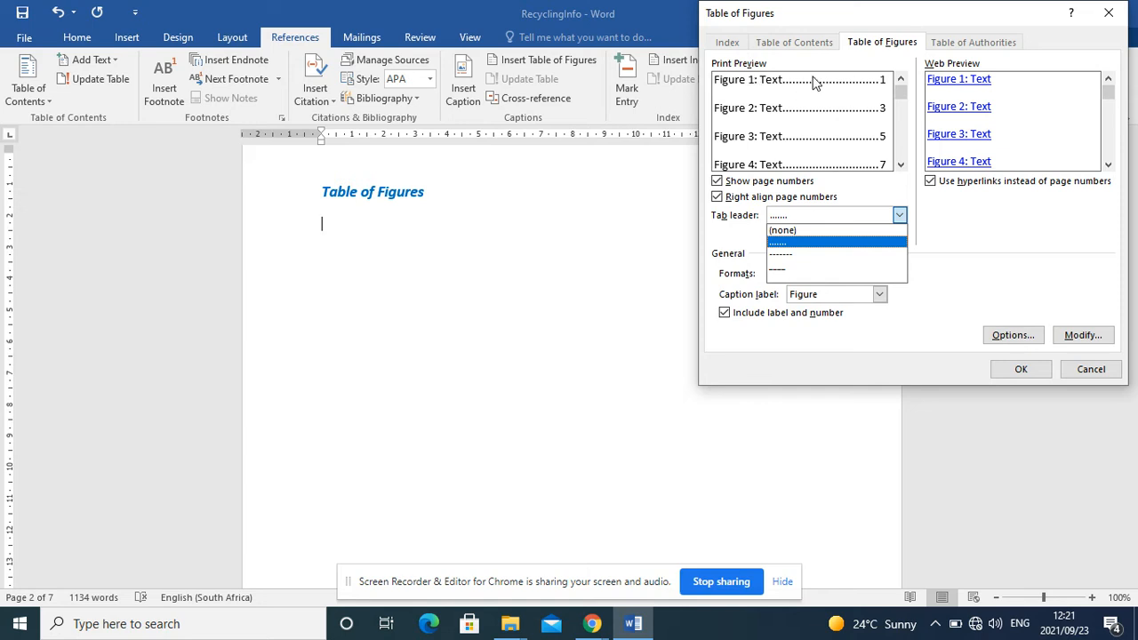
click(781, 277)
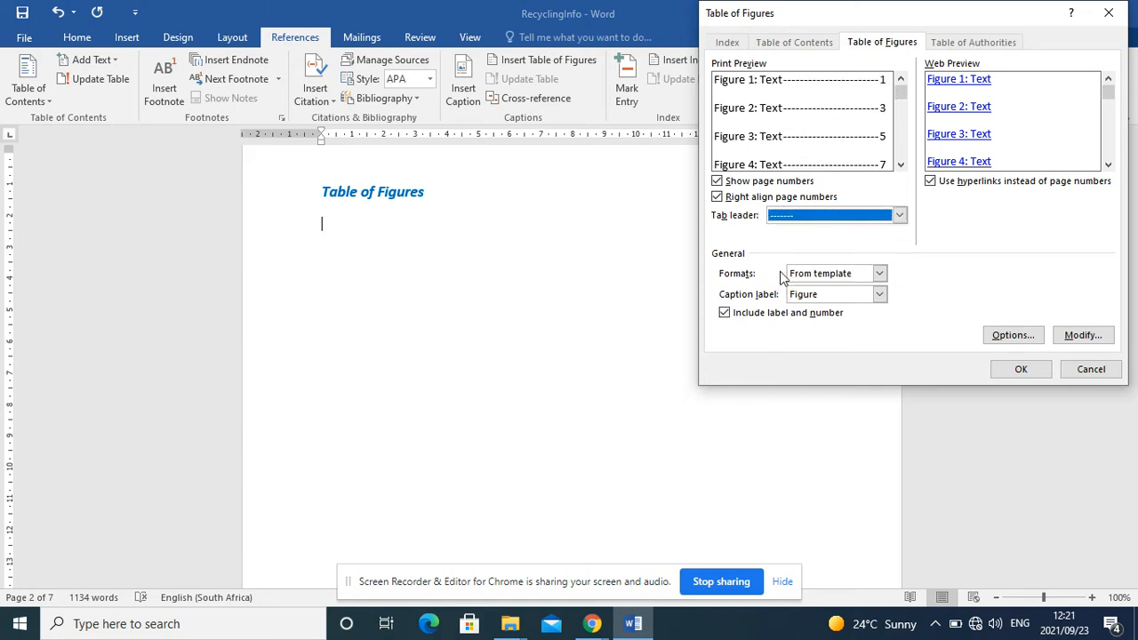
click(899, 215)
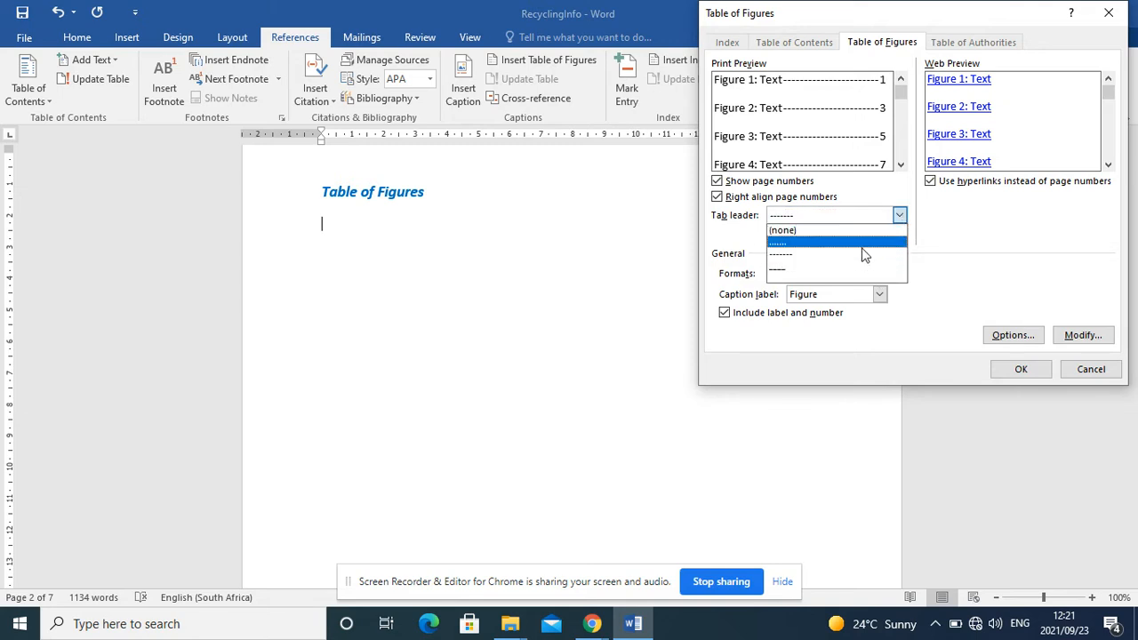
click(851, 269)
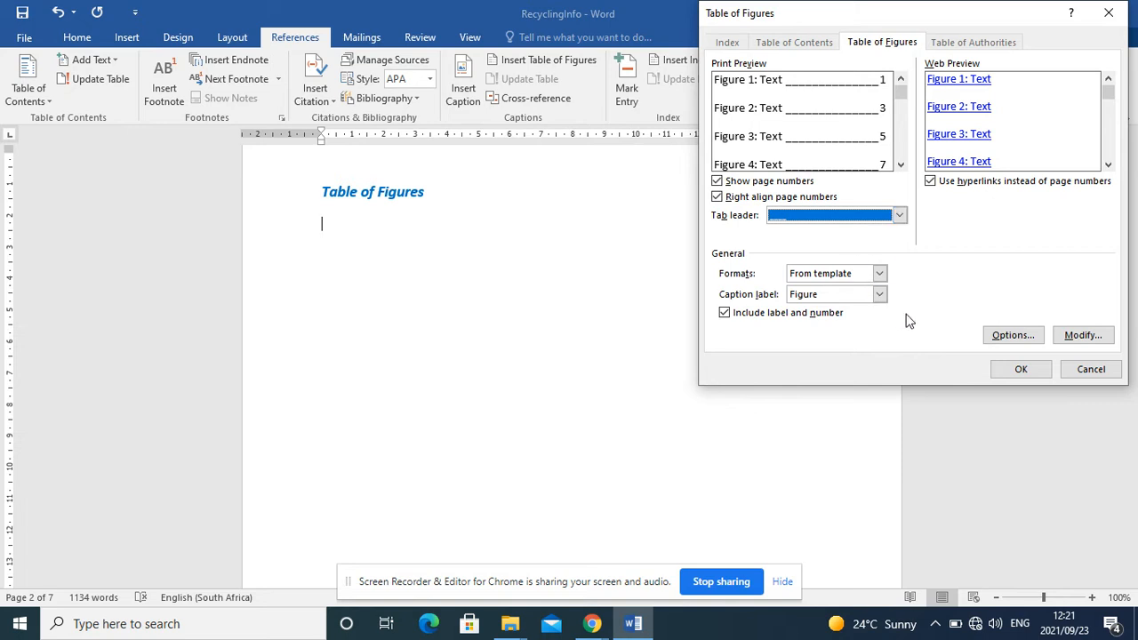
click(1013, 371)
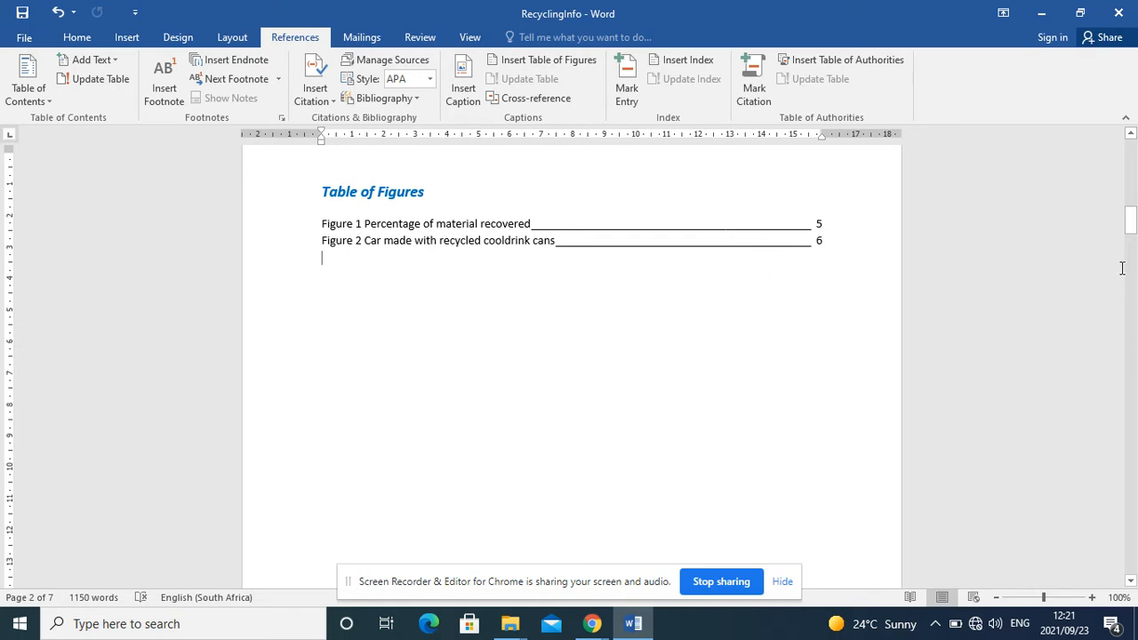
drag(1130, 220, 1132, 151)
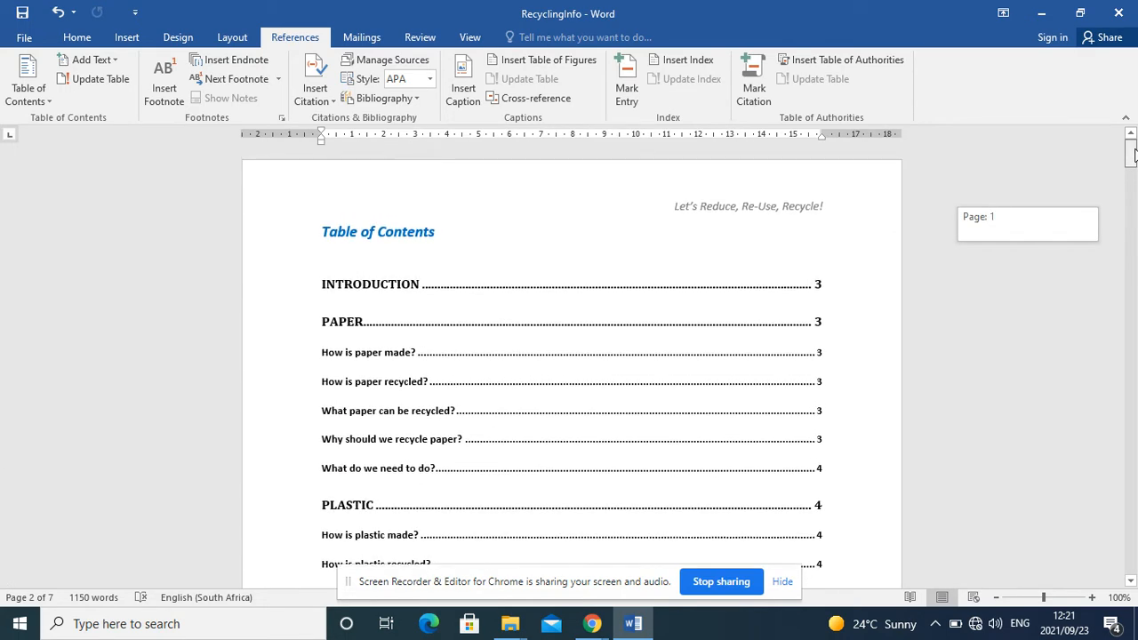
click(654, 310)
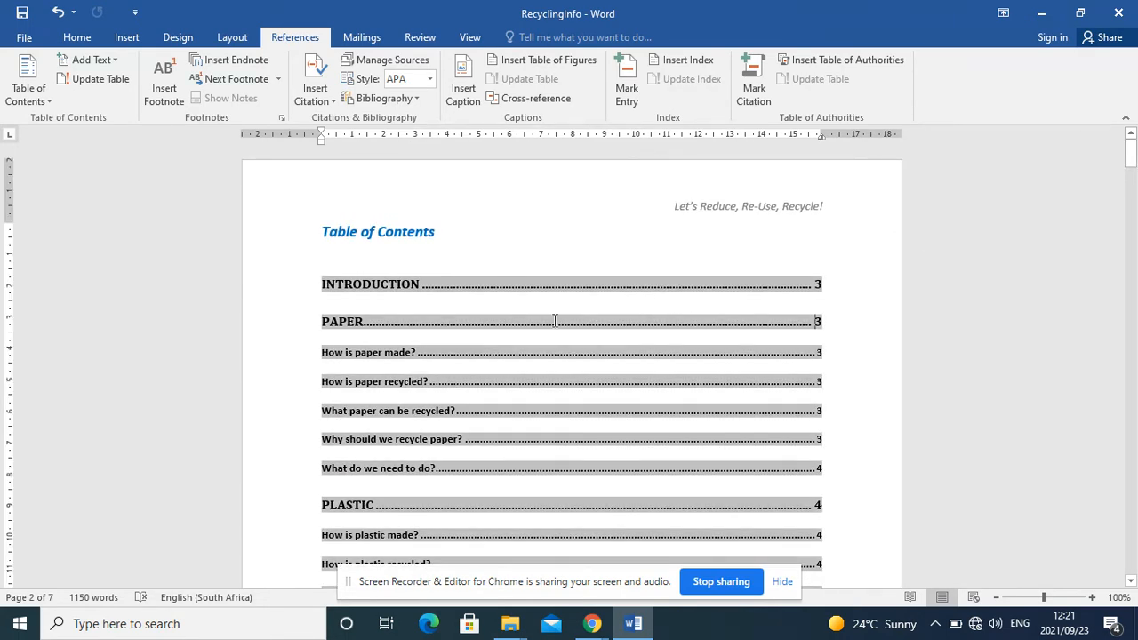
click(32, 94)
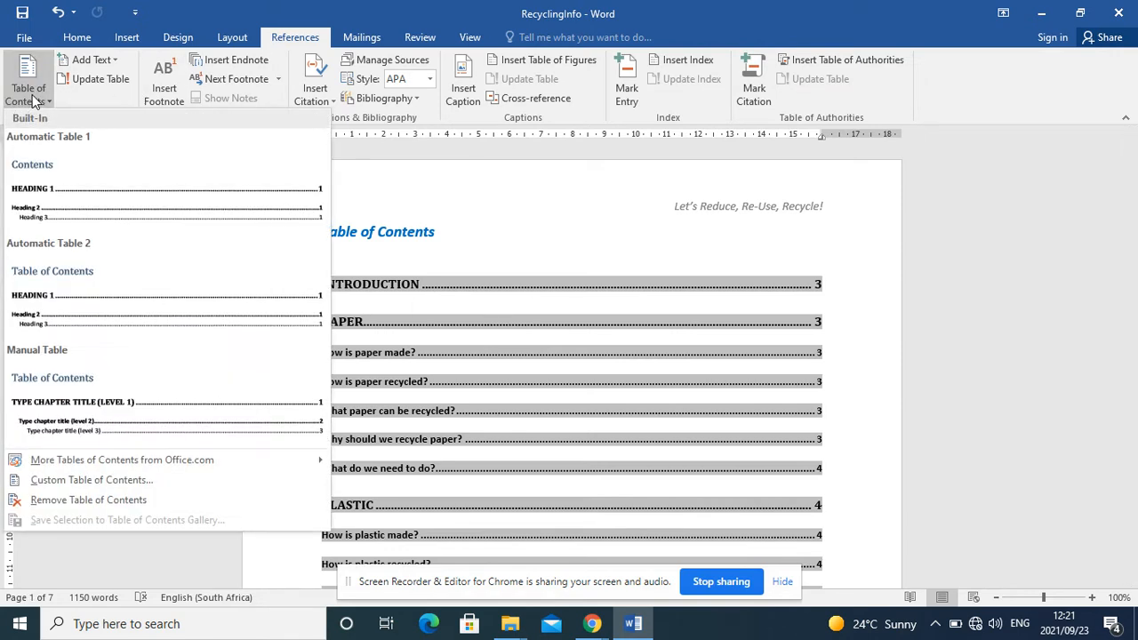
click(93, 484)
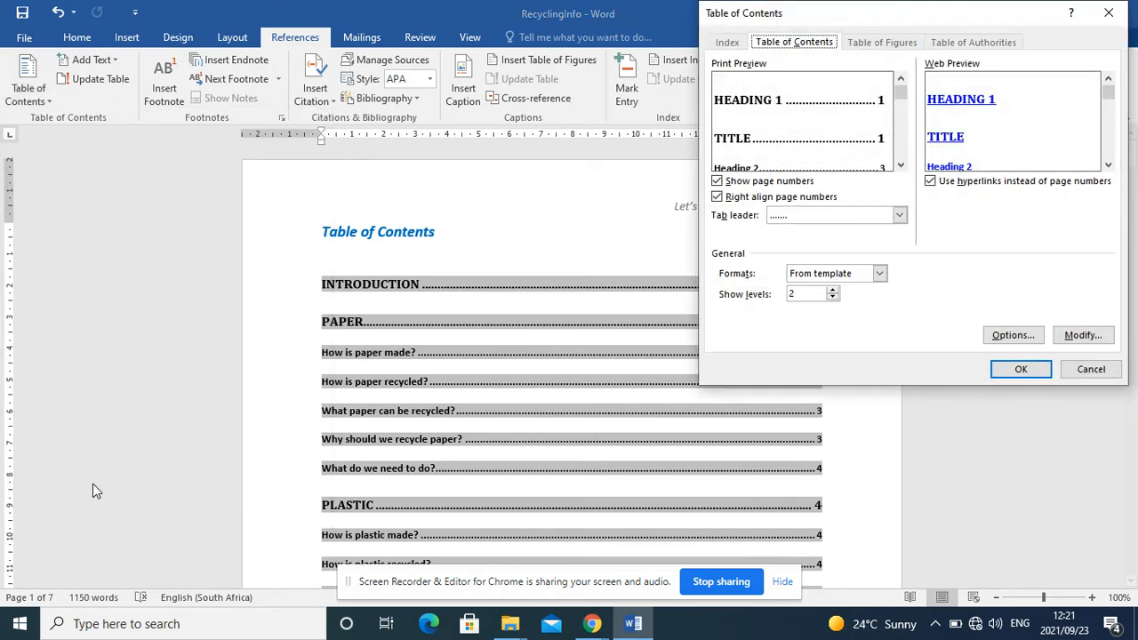
click(899, 217)
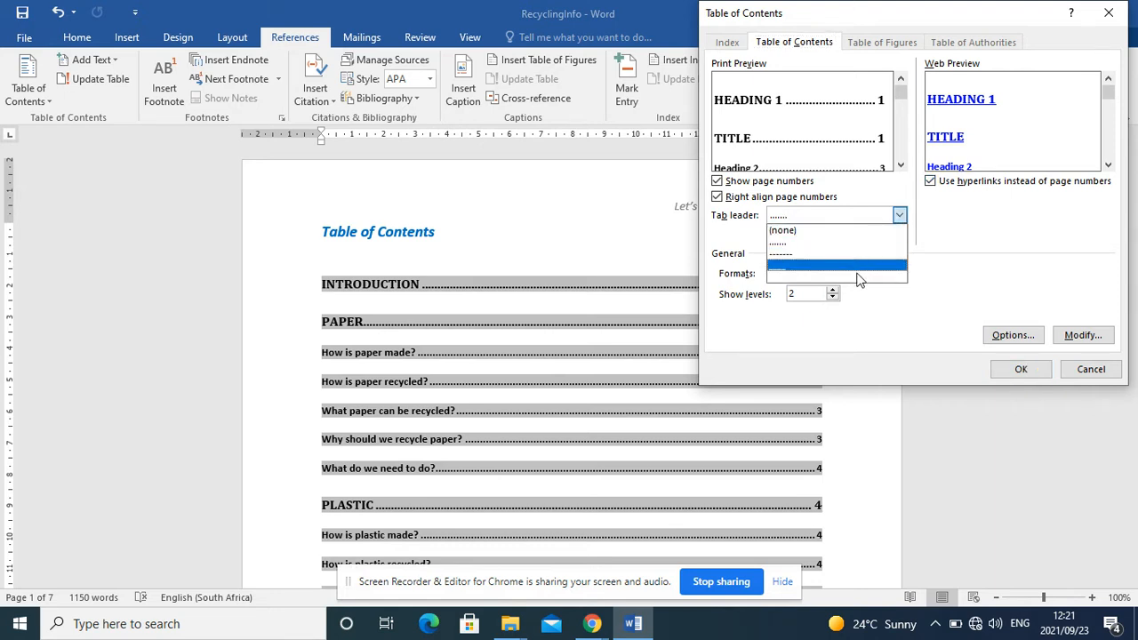
click(414, 276)
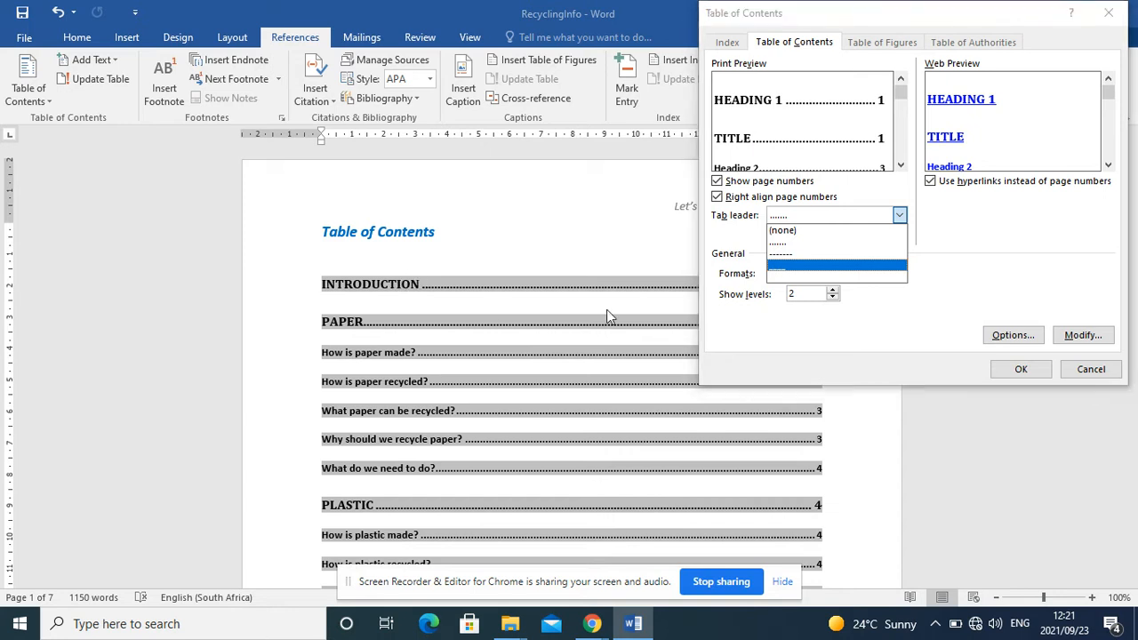
click(1091, 369)
click(1091, 369)
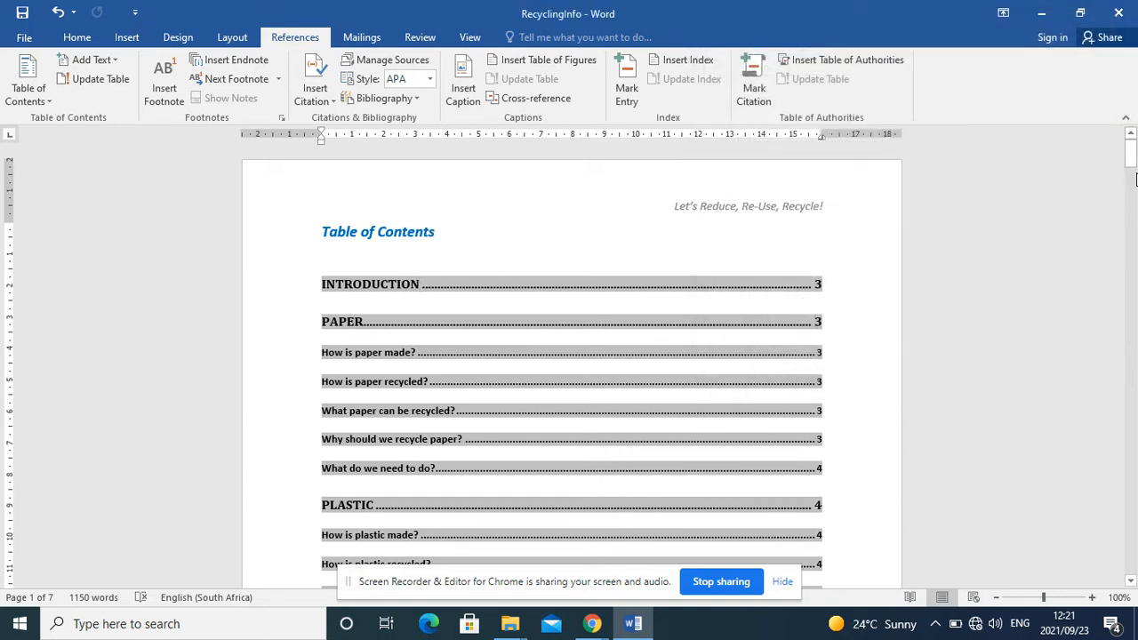
Step: Delete the highlighted "Insert citation" placeholder text after the first quotation in the Introduction
drag(1135, 180, 1130, 213)
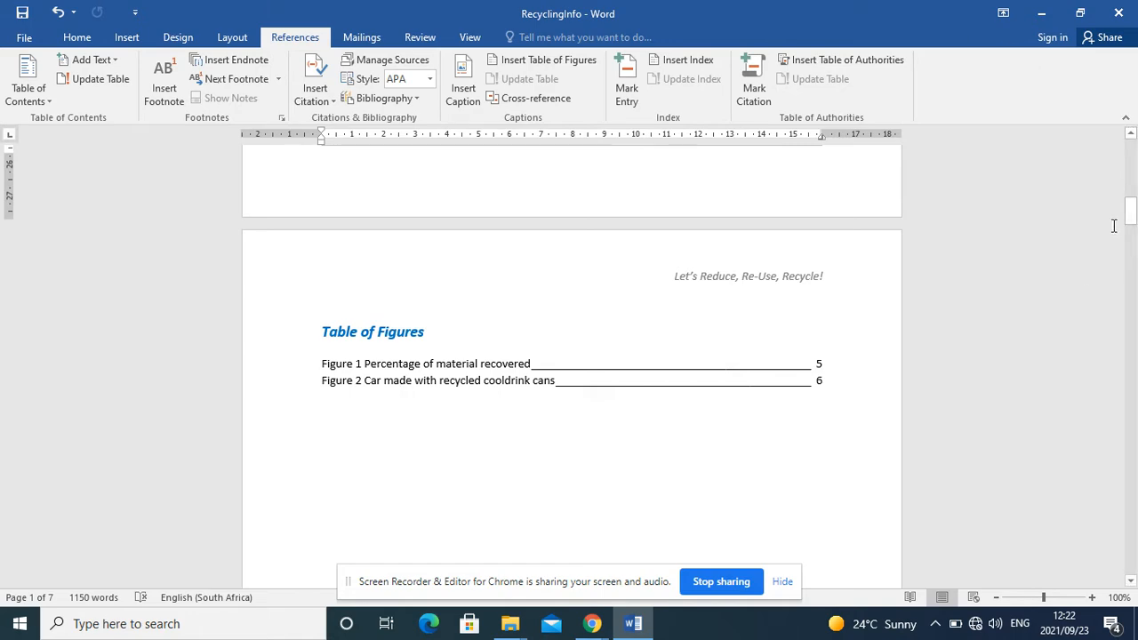
drag(1132, 220, 1131, 276)
click(601, 352)
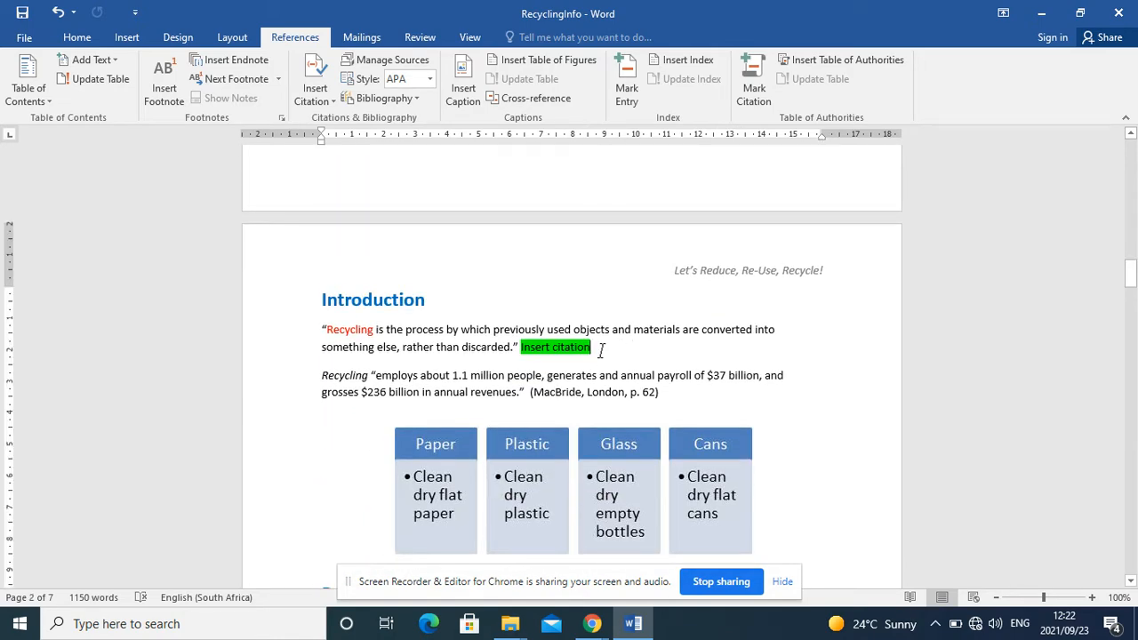
key(BackSpace)
key(BackSpace)
key(BackSpace)
key(BackSpace)
key(BackSpace)
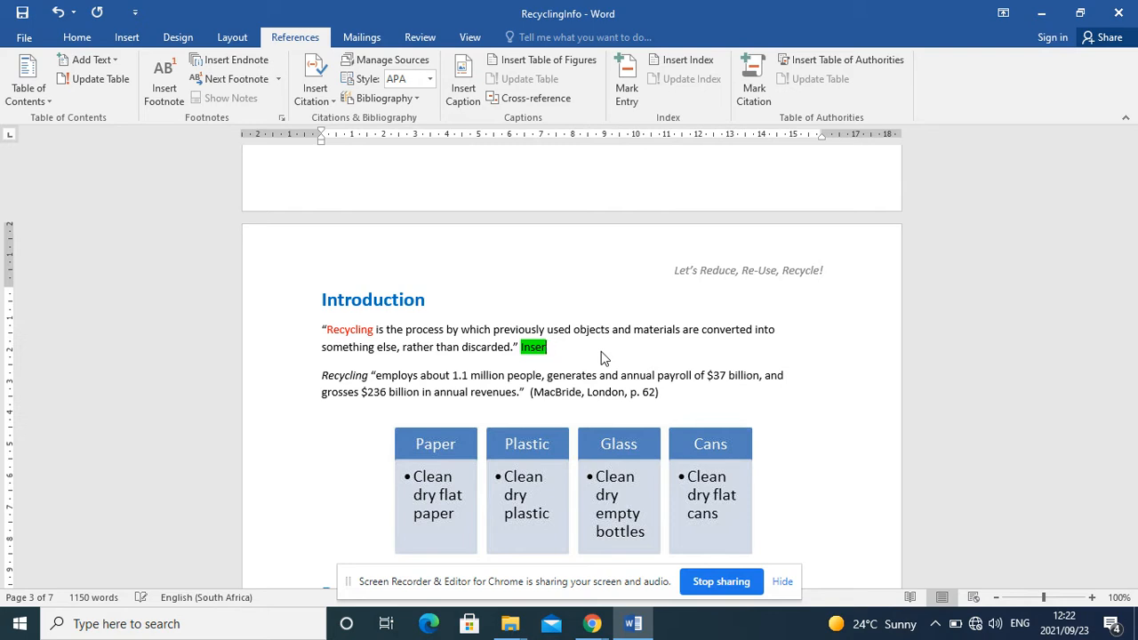
key(BackSpace)
key(BackSpace)
key(BackSpace)
key(BackSpace)
key(BackSpace)
Step: Examine all bibliography fields of the Economics (2012) book source in the master source list
click(362, 62)
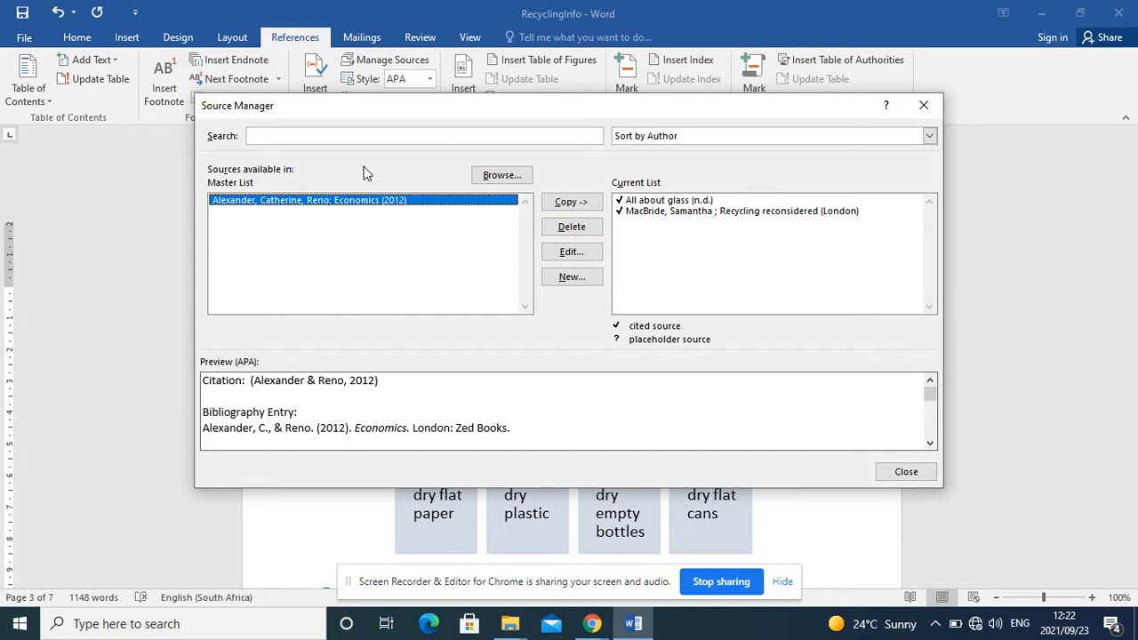
click(569, 254)
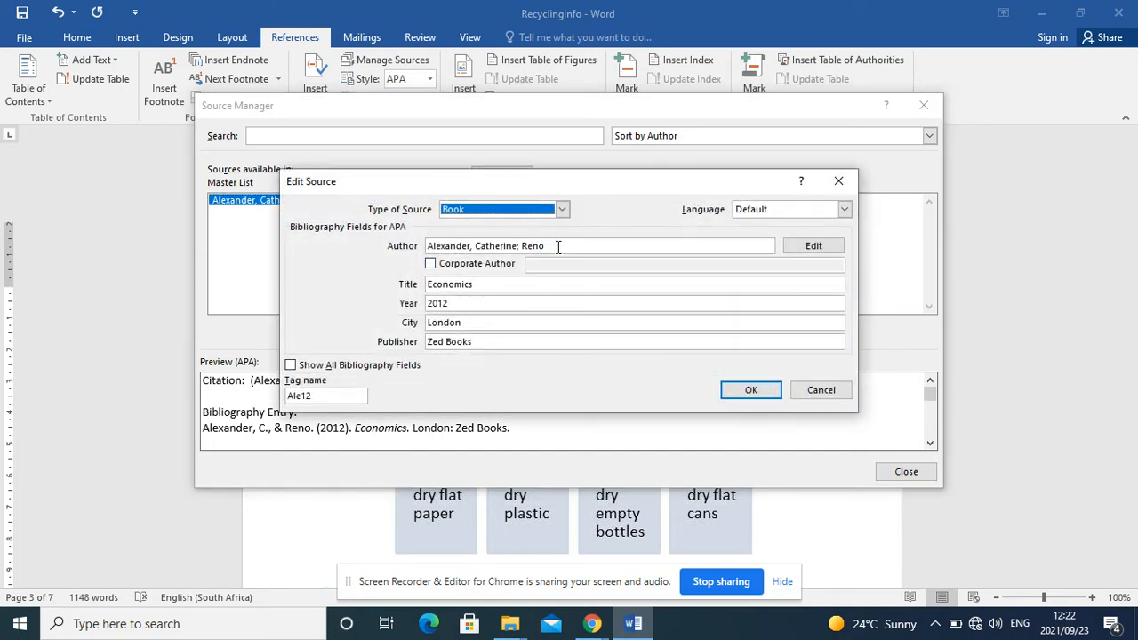
drag(556, 247, 430, 246)
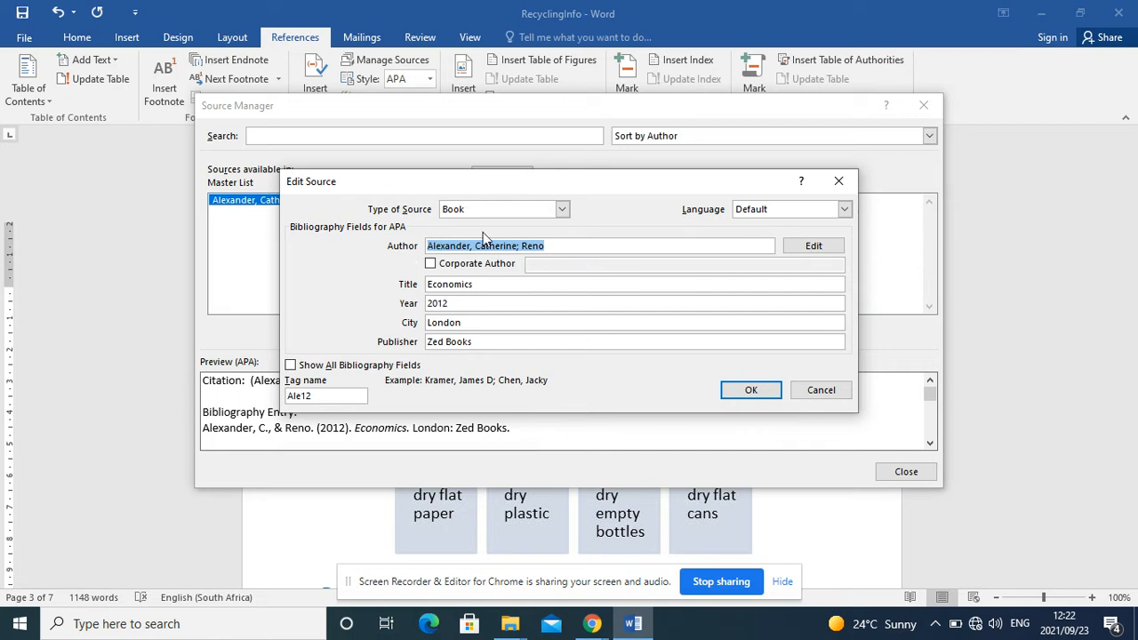
click(487, 284)
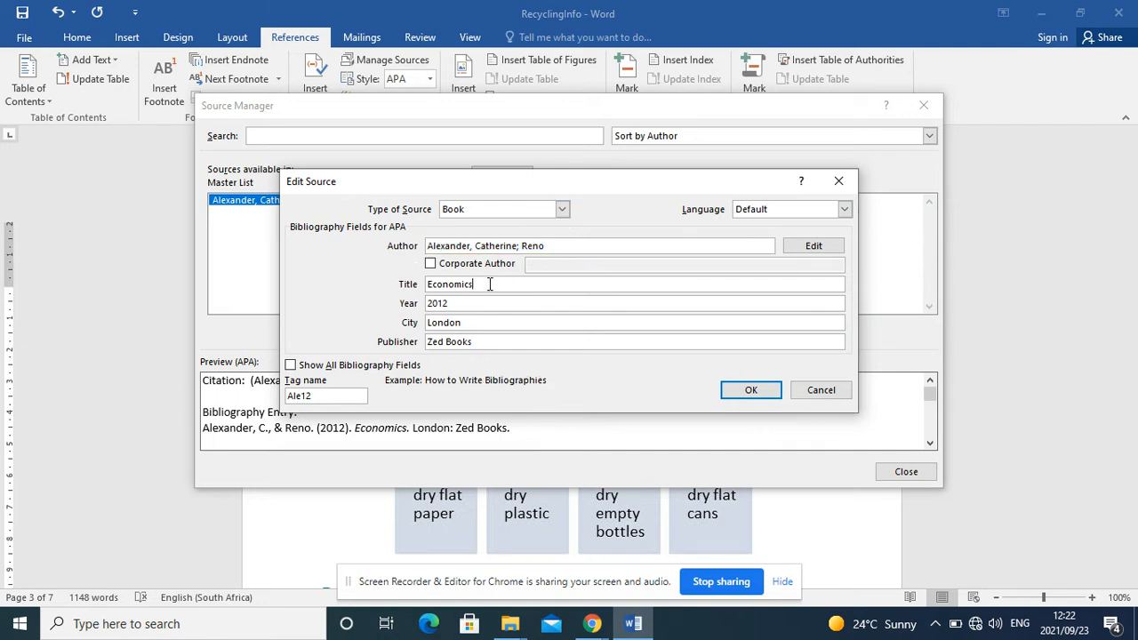
click(458, 303)
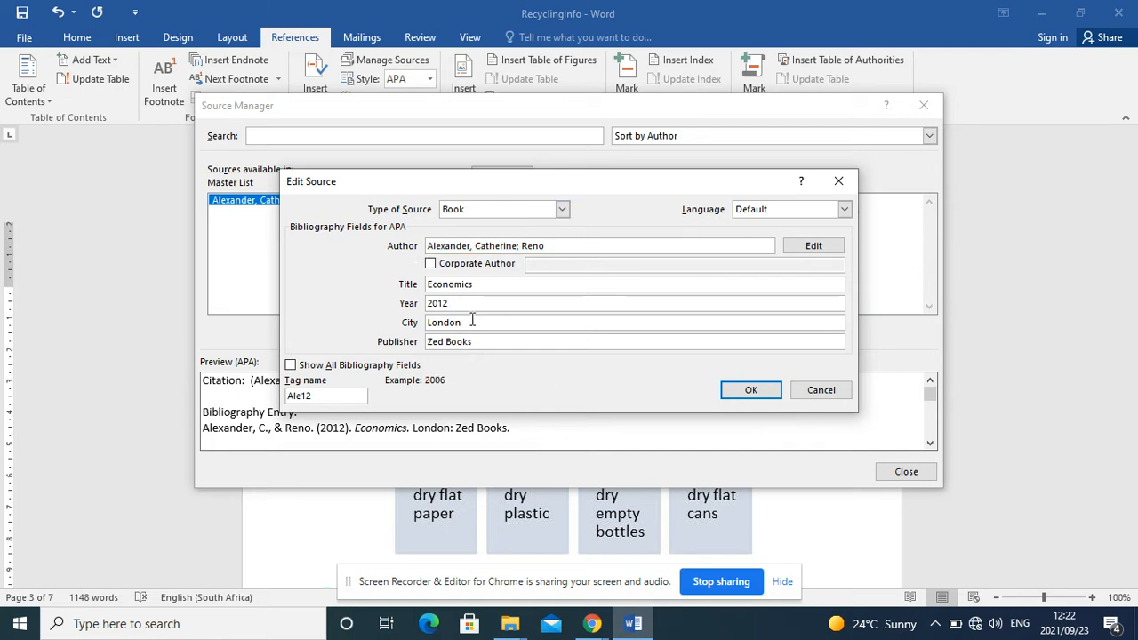
click(475, 322)
click(483, 343)
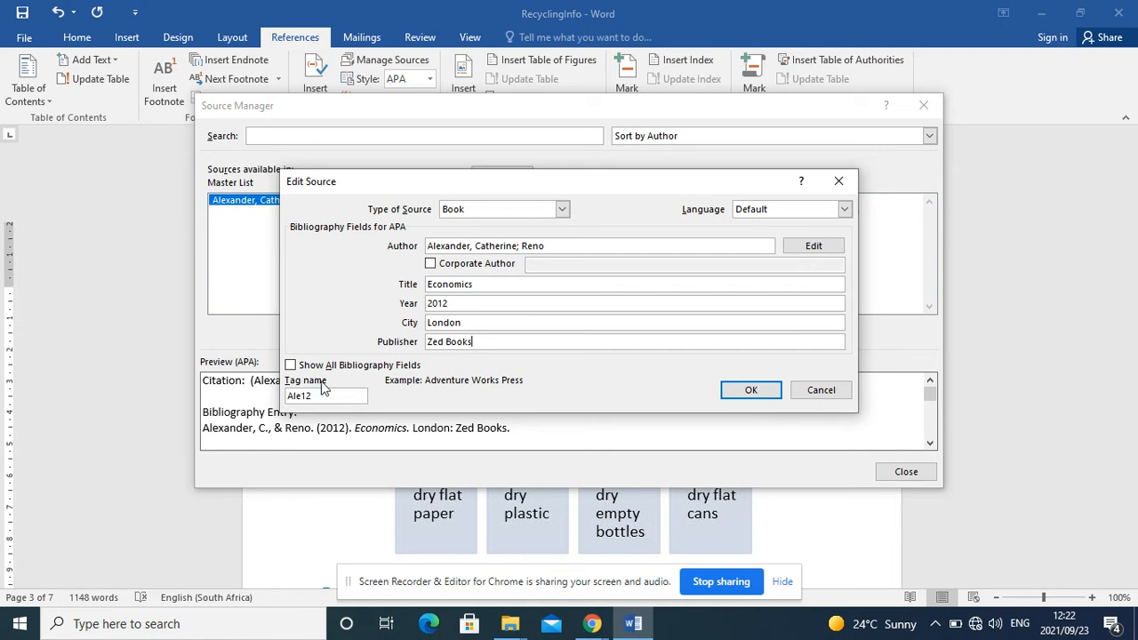
click(291, 365)
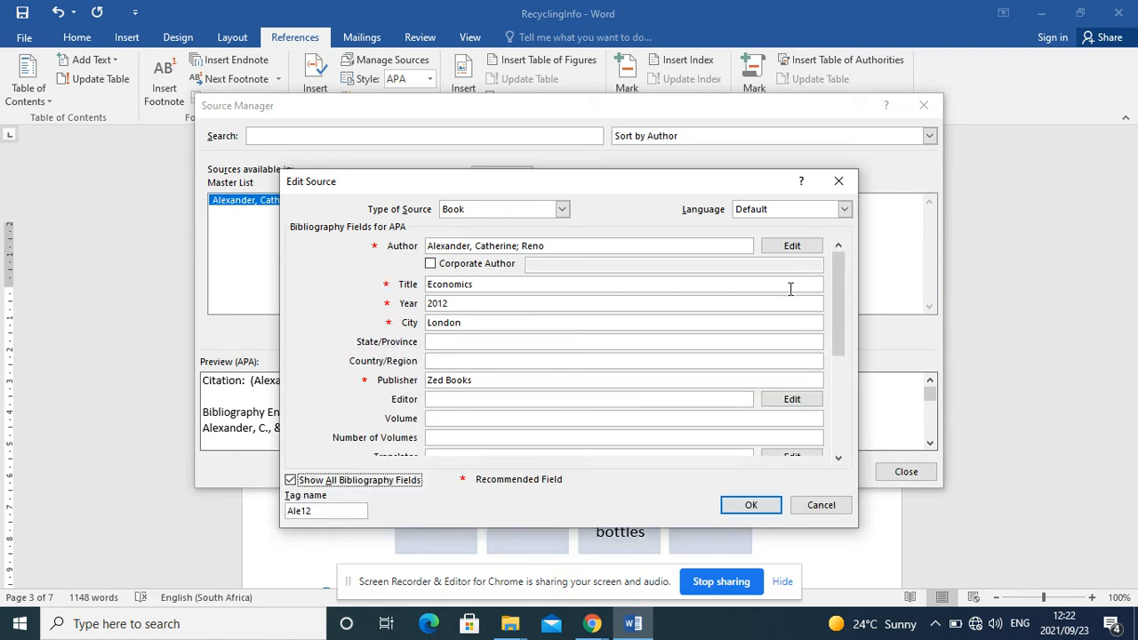
drag(845, 291, 844, 365)
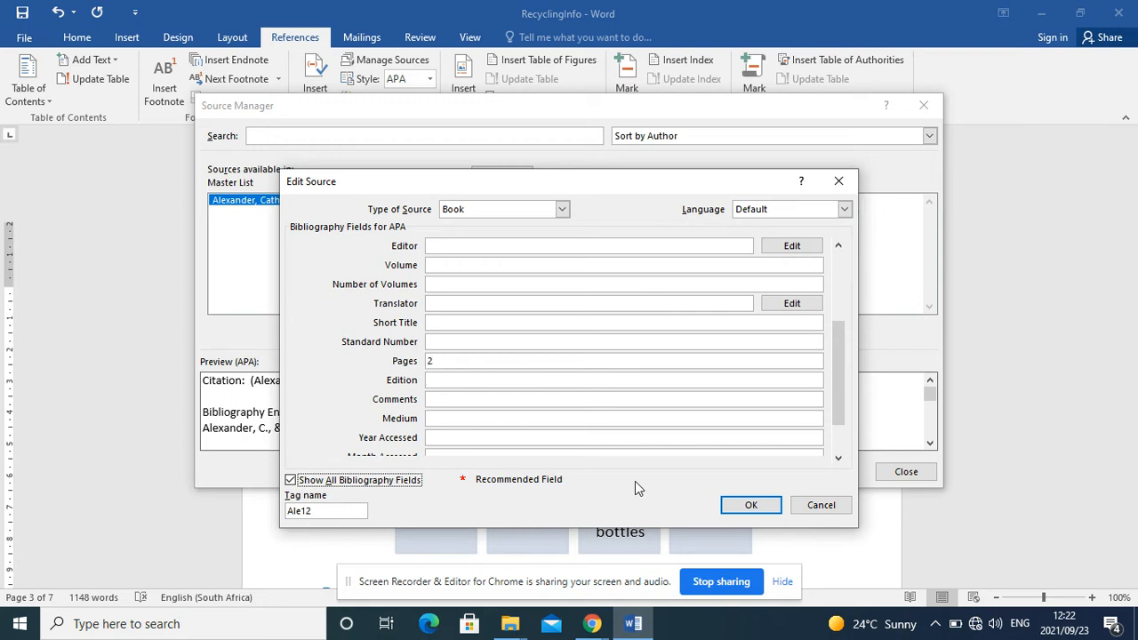
click(763, 505)
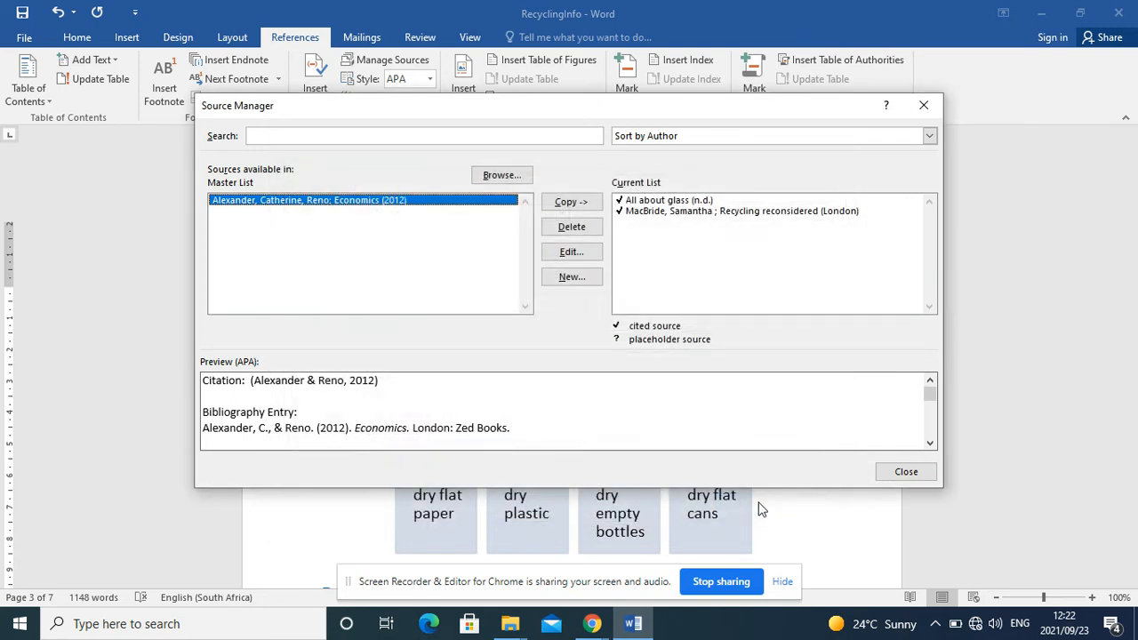
click(924, 105)
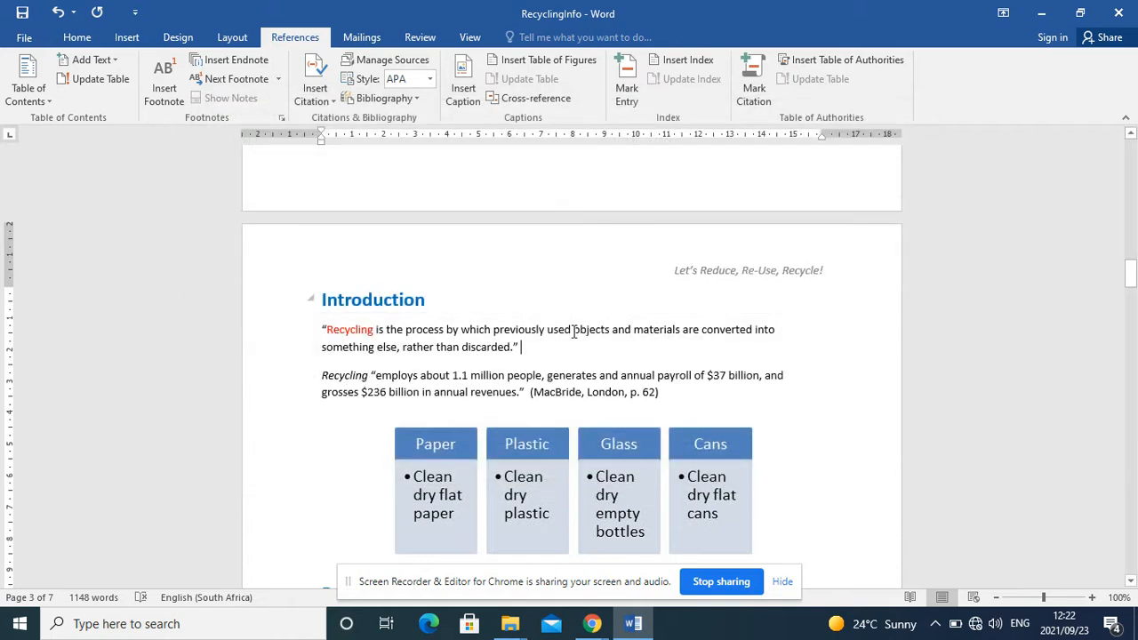
click(315, 99)
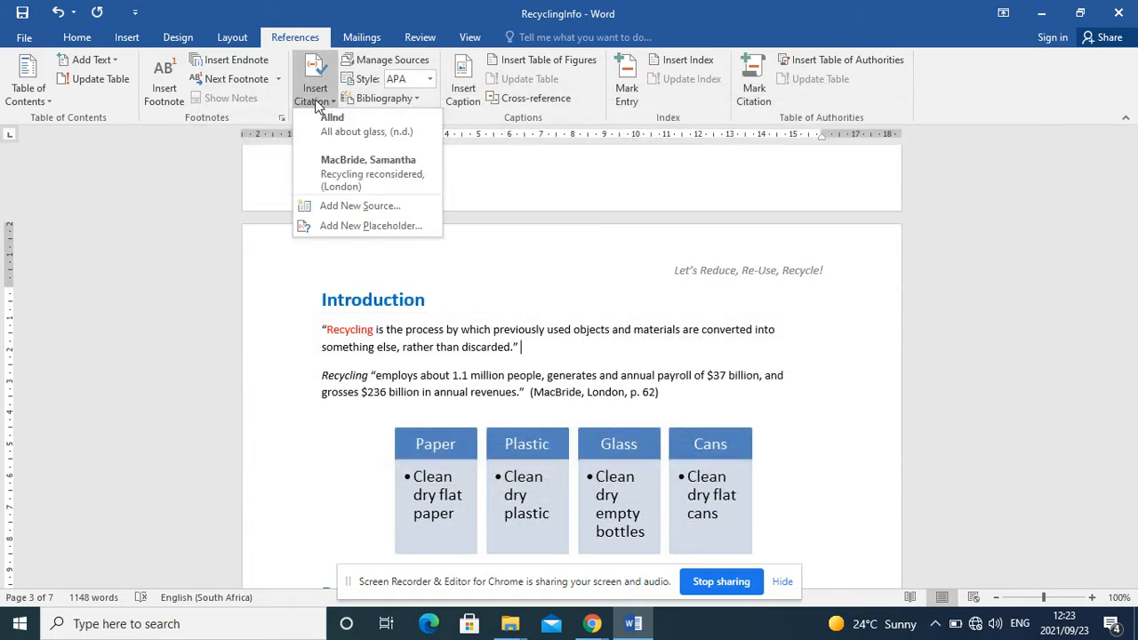
click(368, 210)
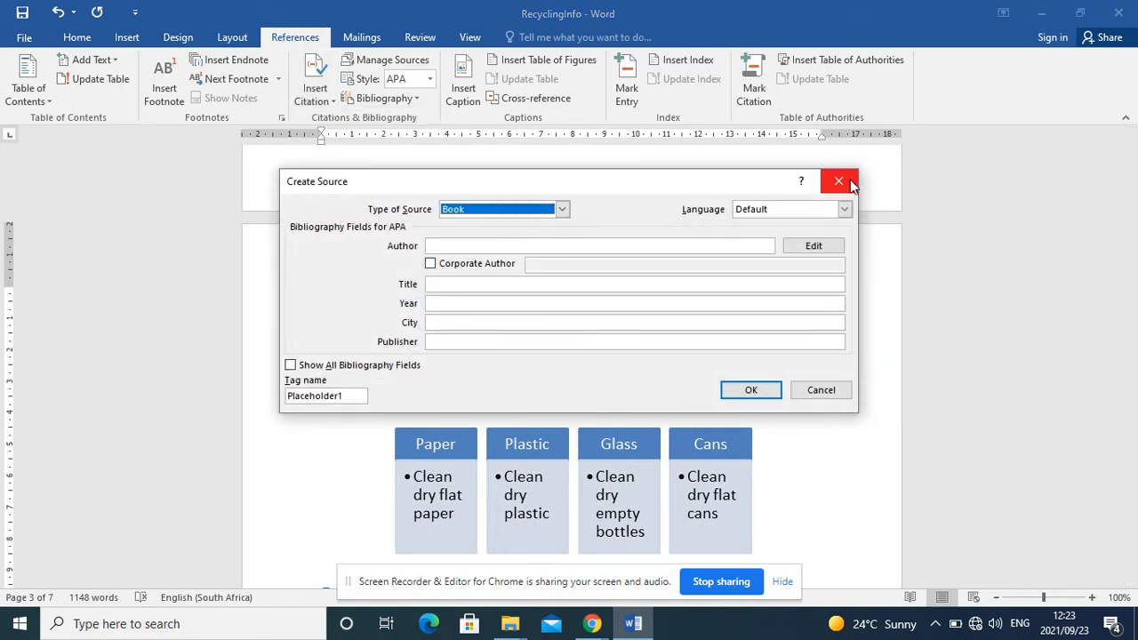
click(836, 181)
click(412, 65)
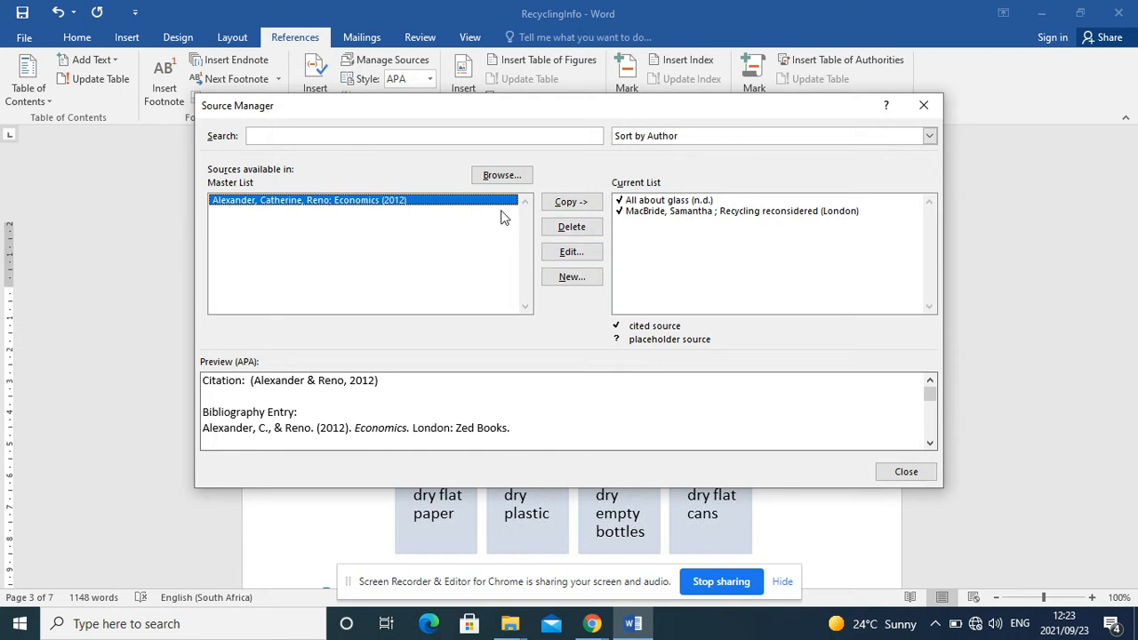
click(567, 254)
click(757, 392)
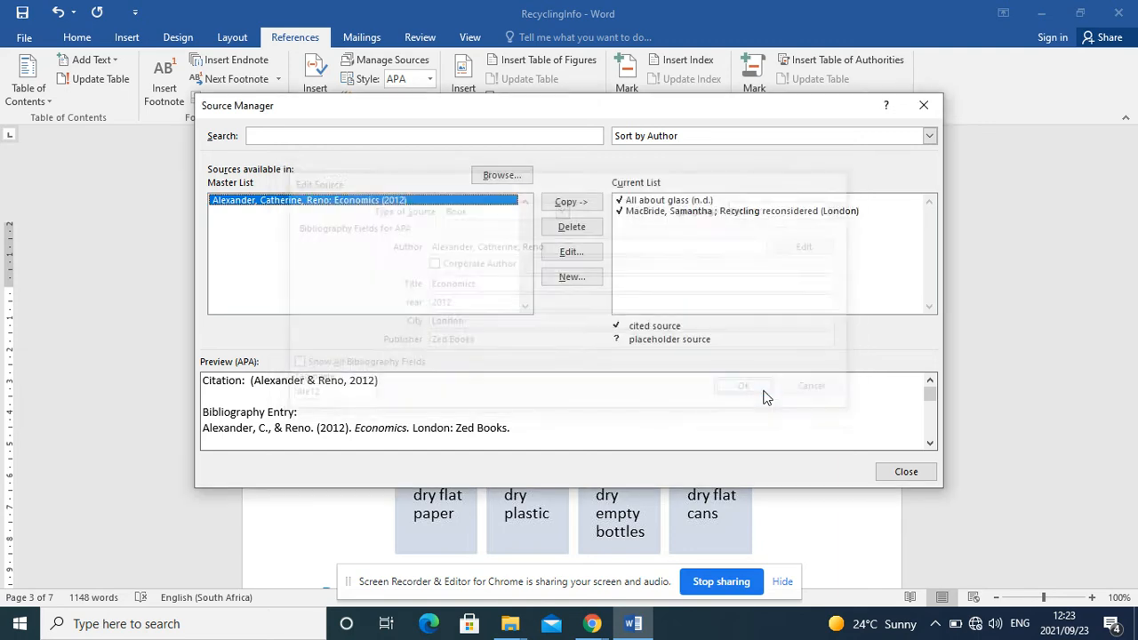
click(906, 472)
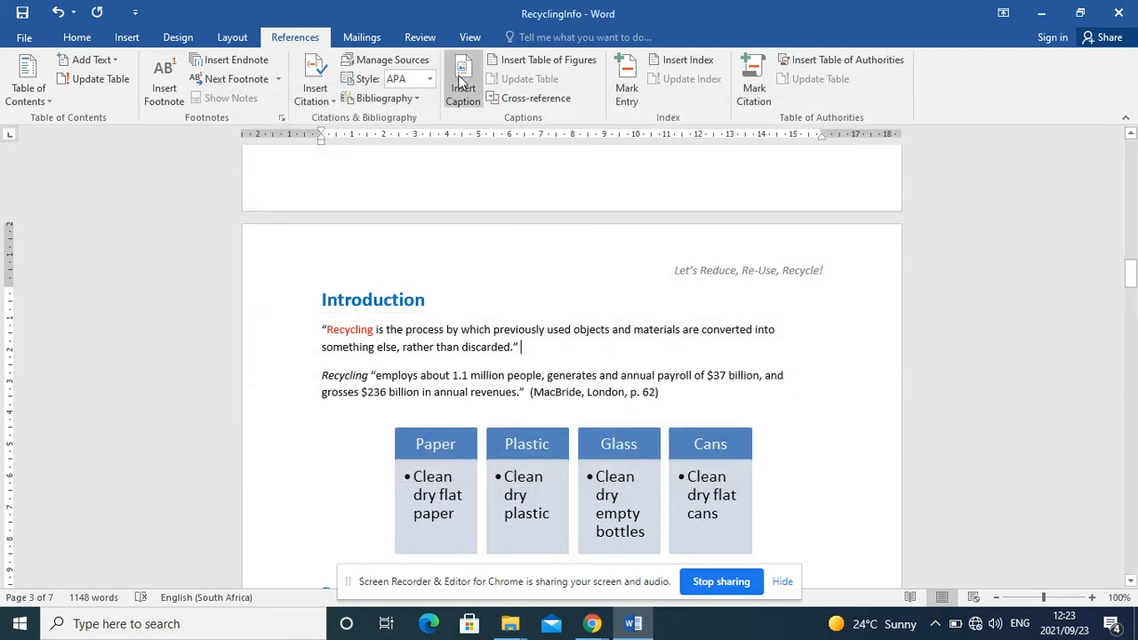
click(311, 89)
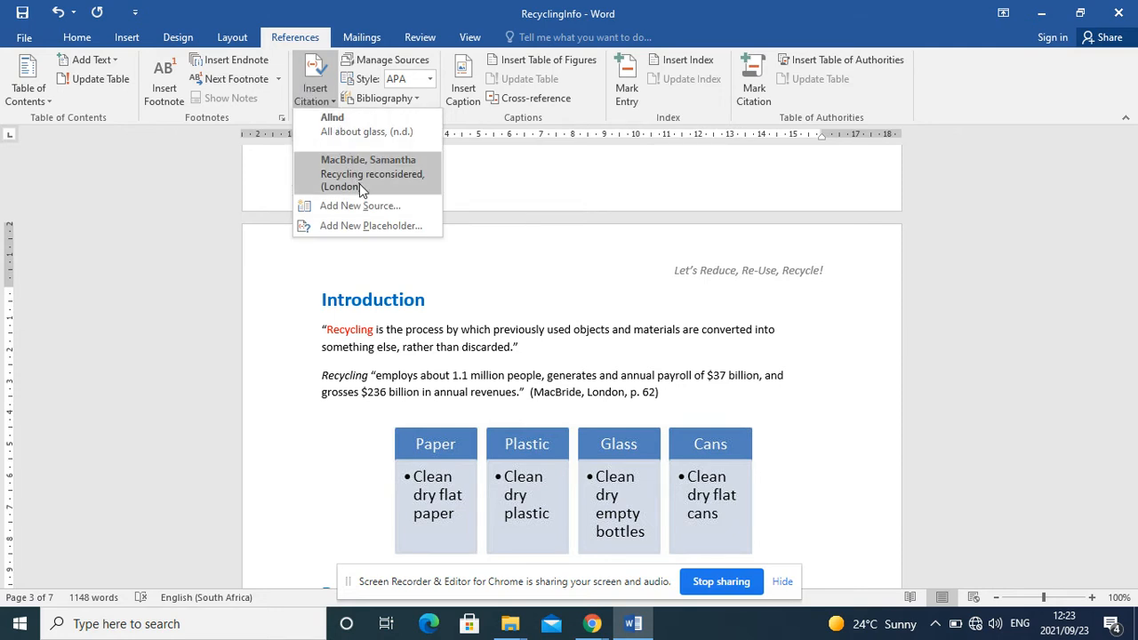
click(548, 350)
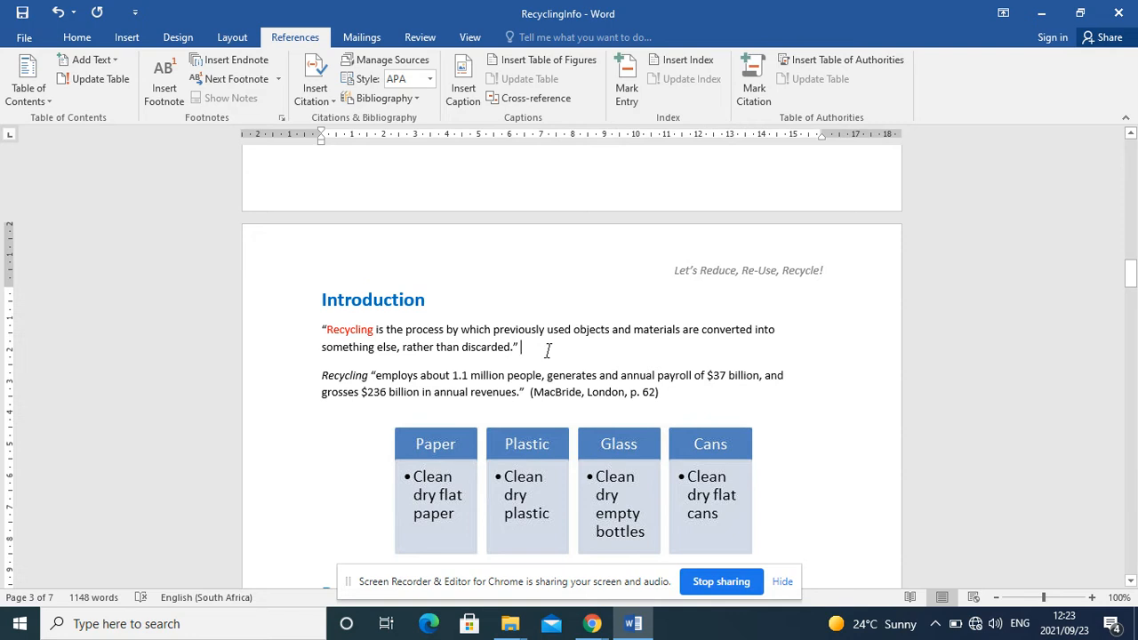
Step: Edit the cited "Recycling reconsidered" book source, setting its year to 2012 and its city to London
click(598, 394)
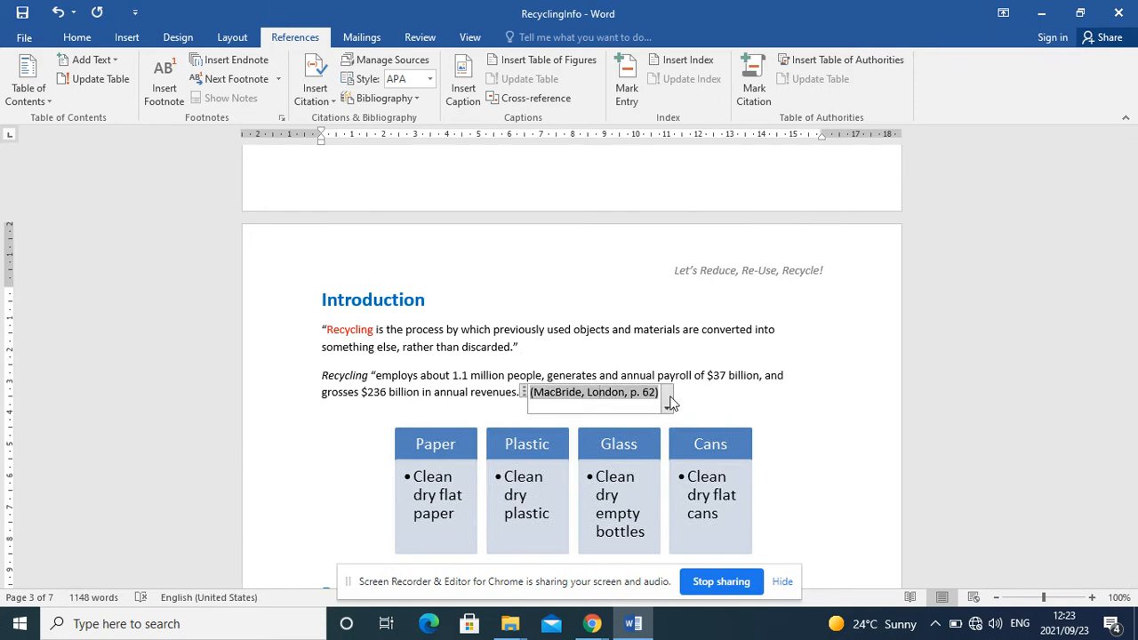
click(389, 64)
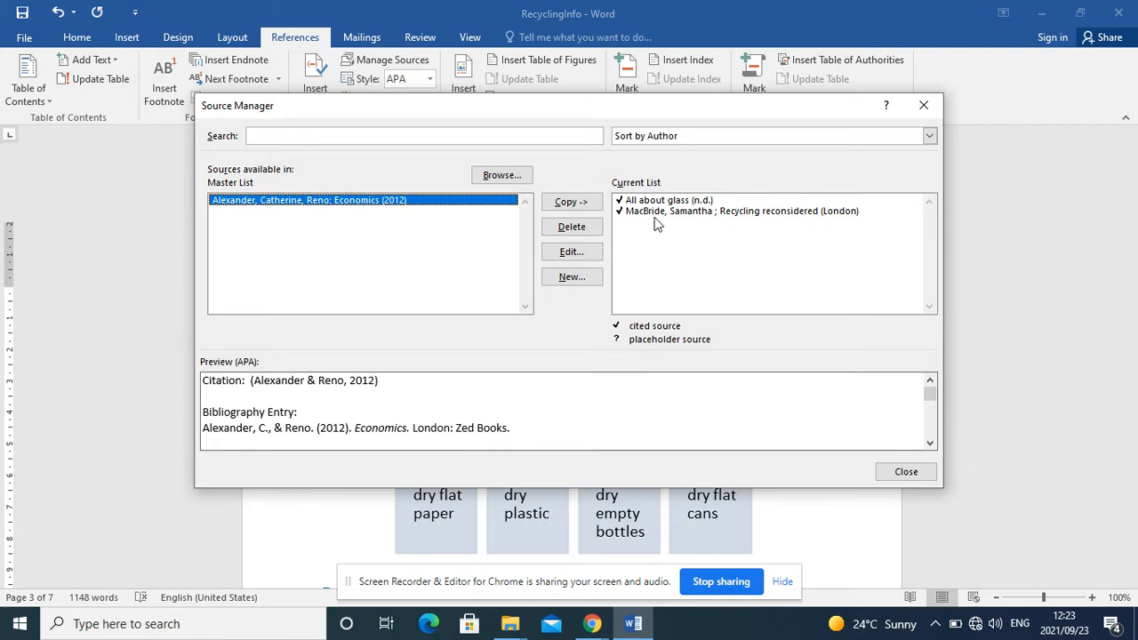
click(655, 214)
click(580, 251)
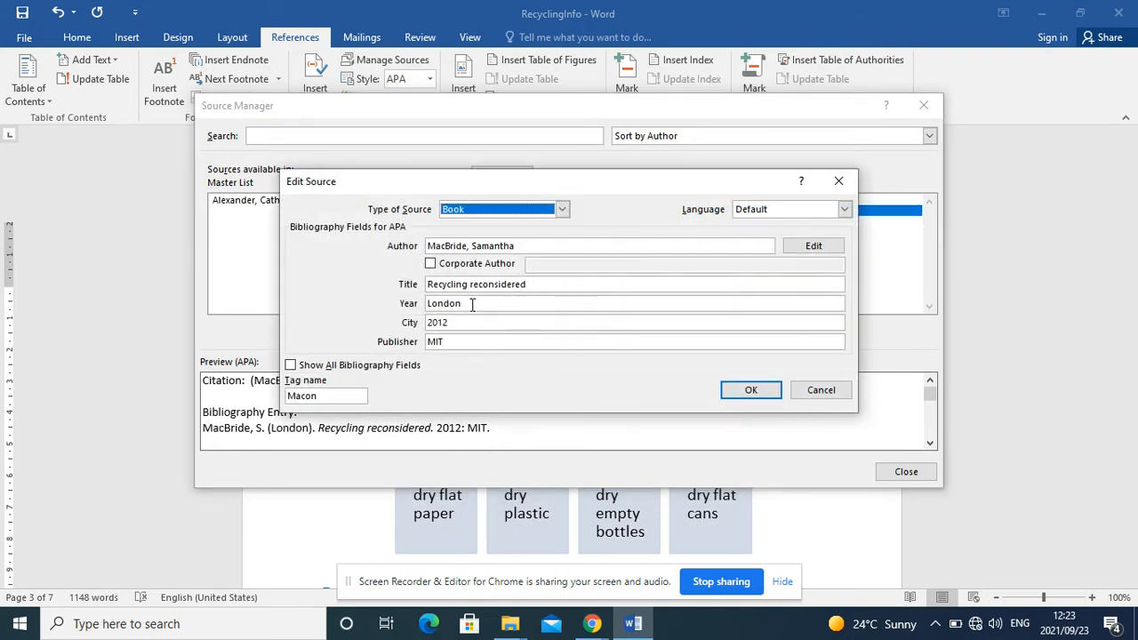
drag(470, 303, 420, 307)
text(2012)
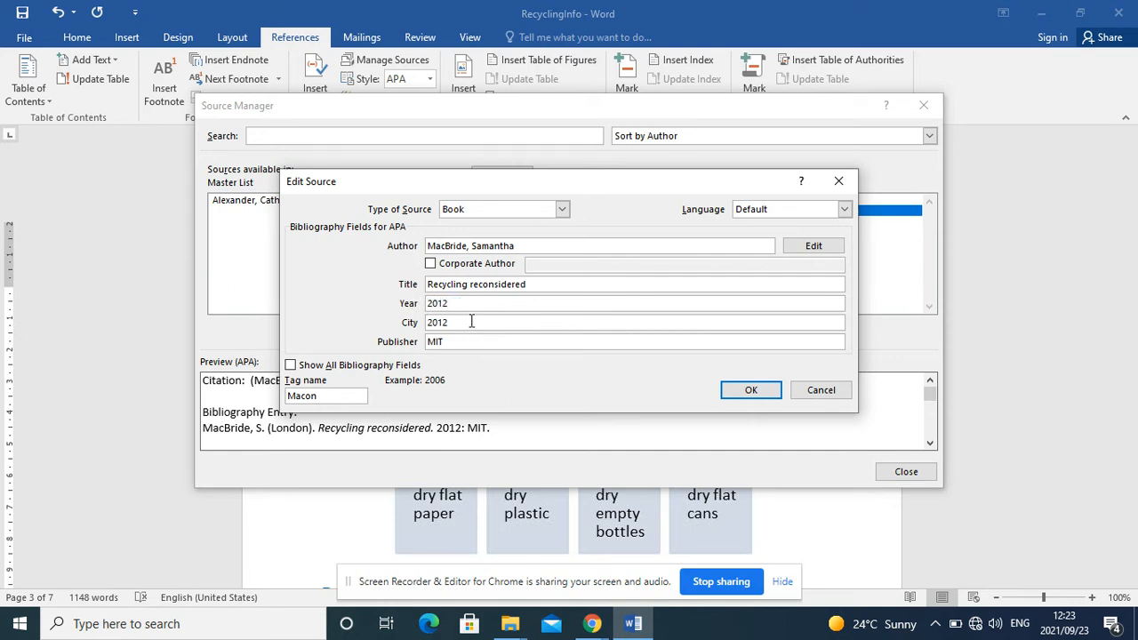
drag(470, 322, 417, 322)
text(London)
click(750, 390)
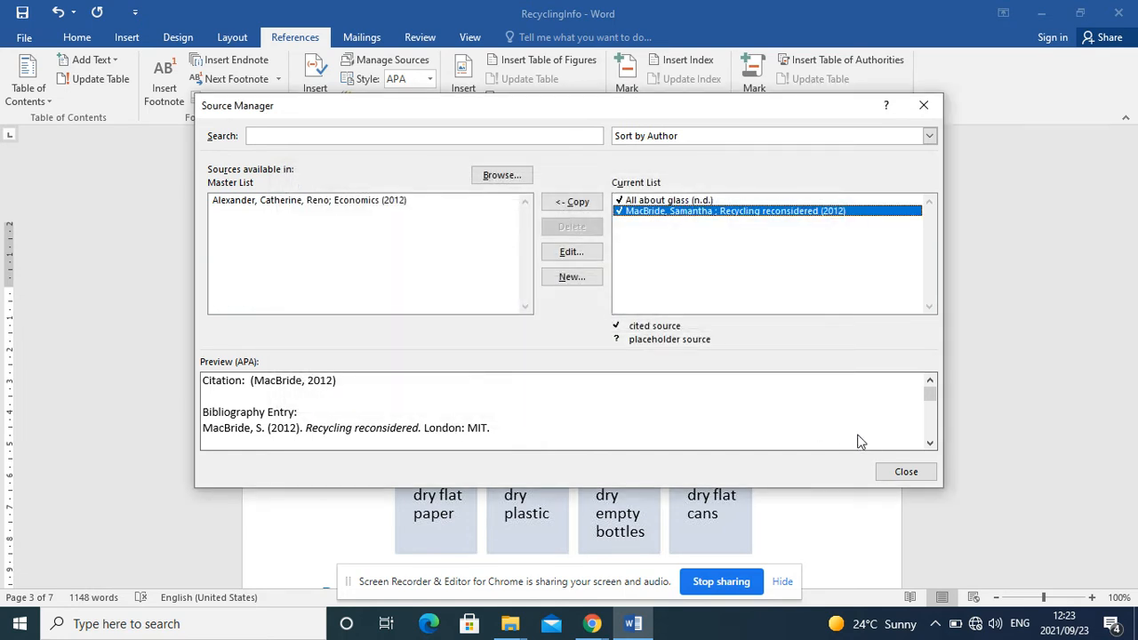
click(895, 474)
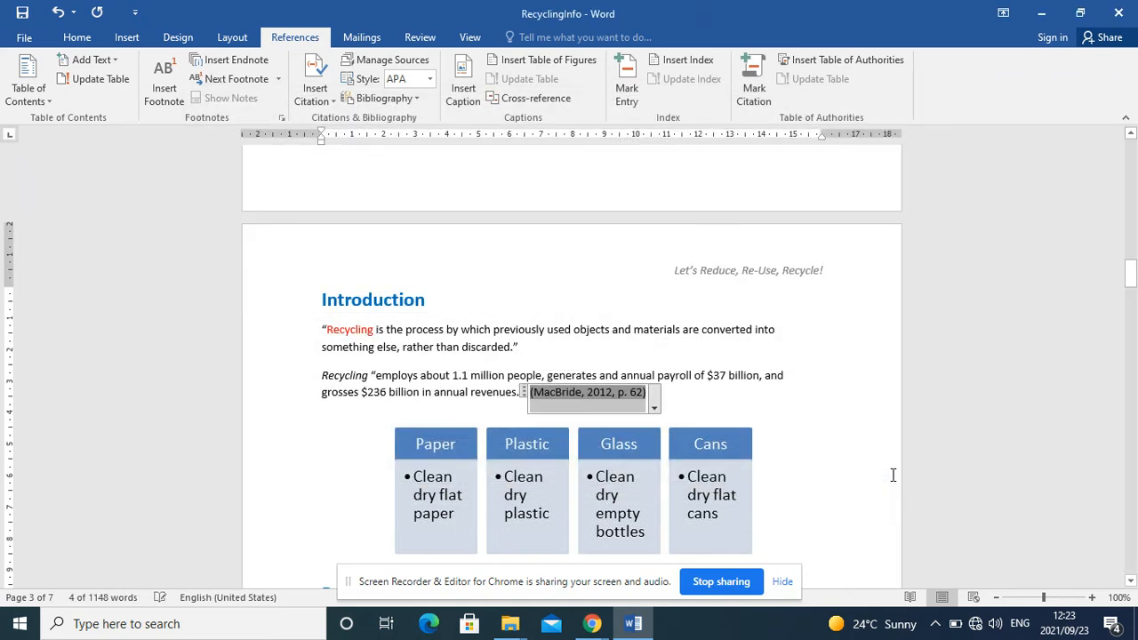
Step: Replace the citation after the Introduction's second quotation with a fresh citation of the "Recycling reconsidered" source
click(650, 391)
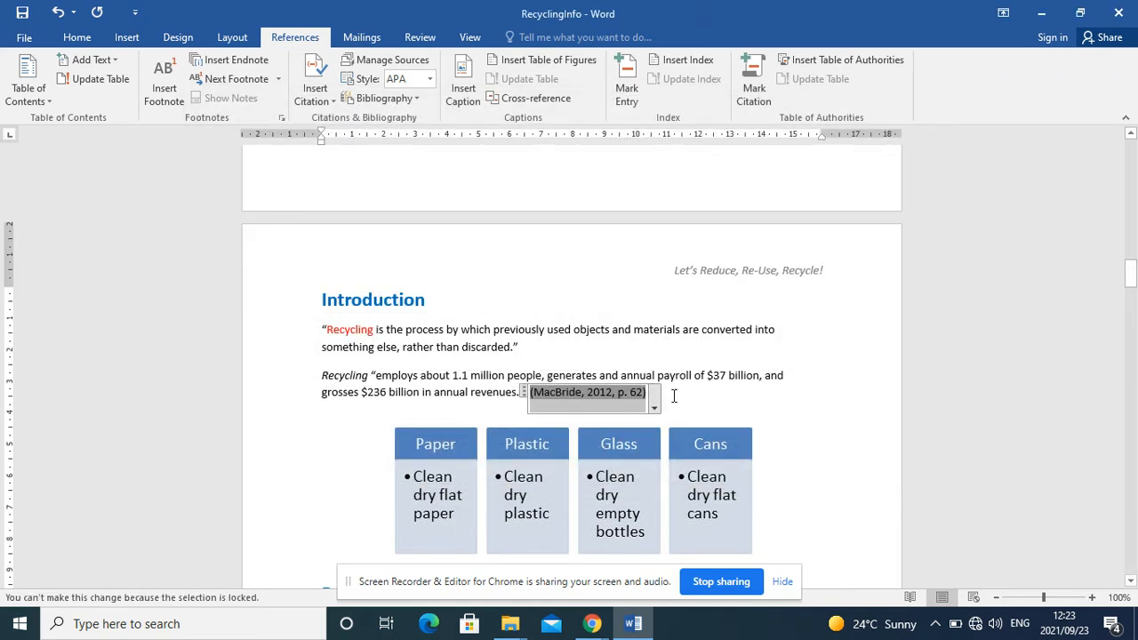
click(676, 397)
key(BackSpace)
key(BackSpace)
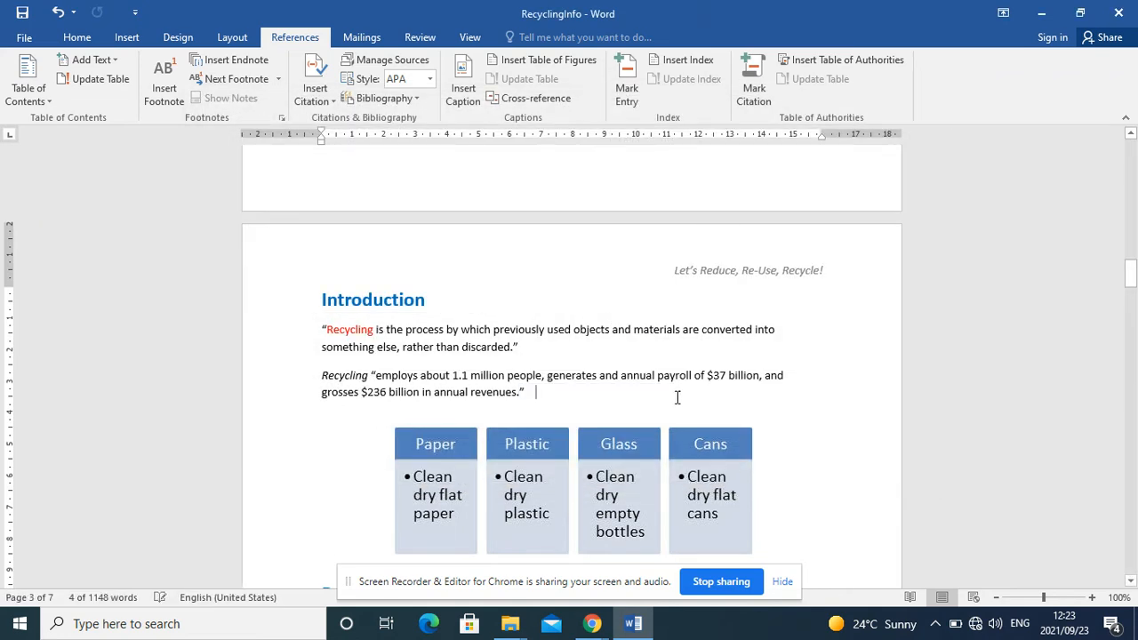
click(311, 102)
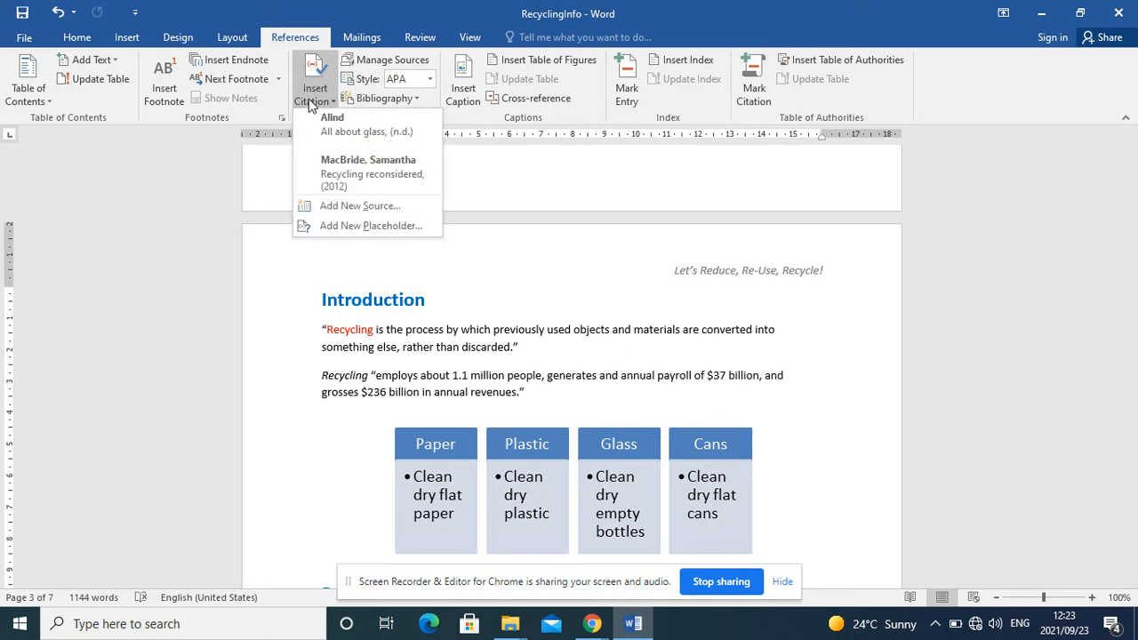
click(338, 167)
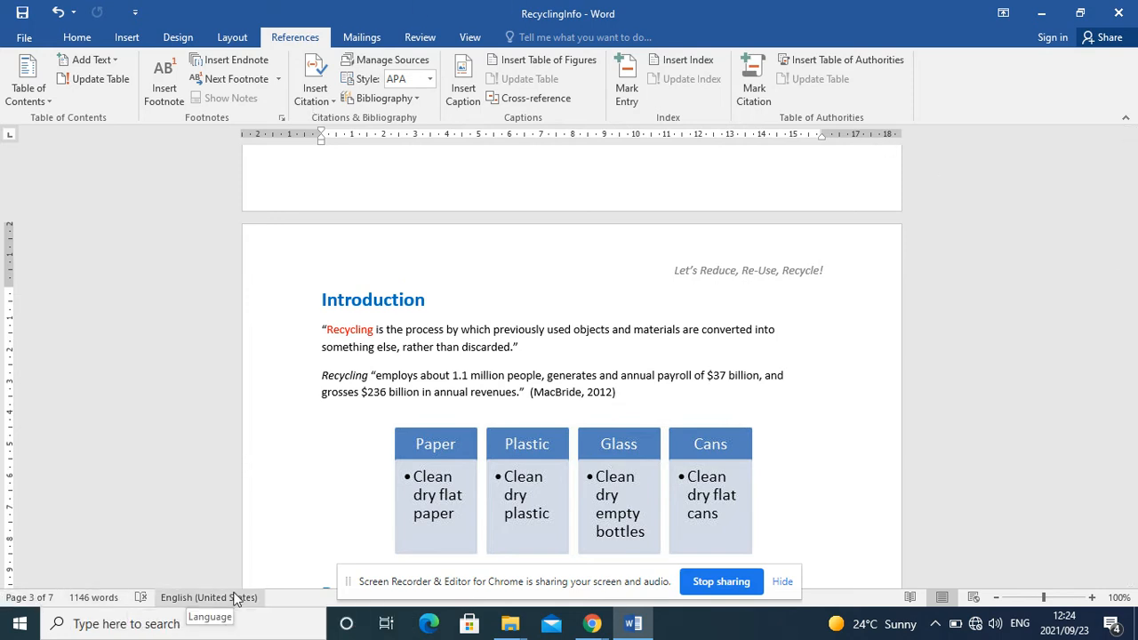
Step: Start a caption for the Introduction's recycling diagram and enter "Figure 1: What is needed" as its text
drag(1132, 274, 1132, 282)
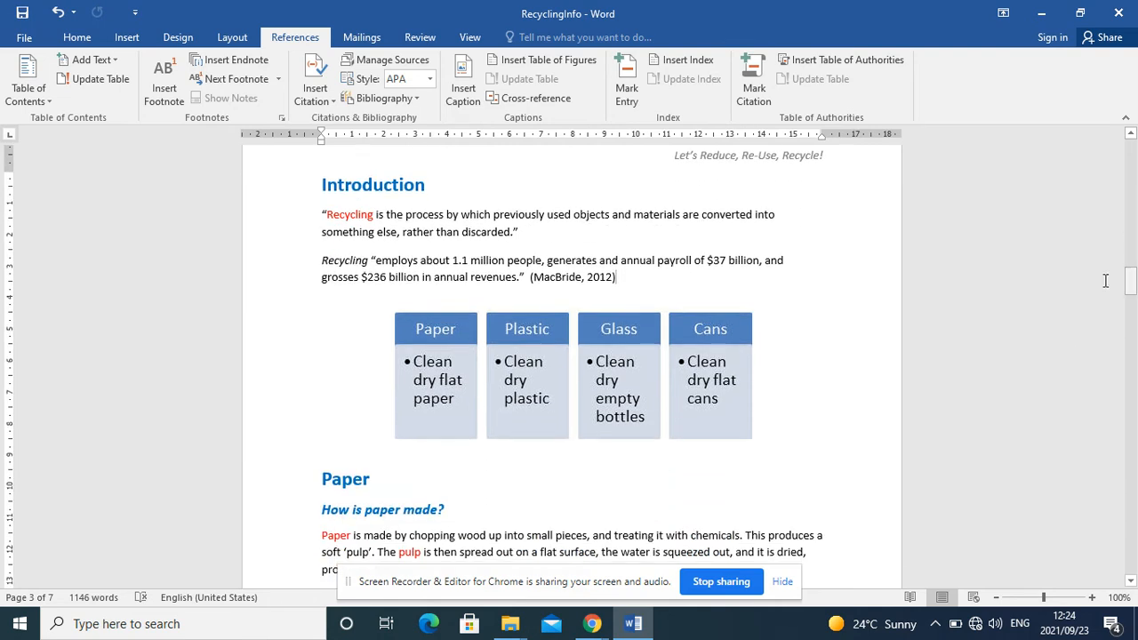
click(606, 388)
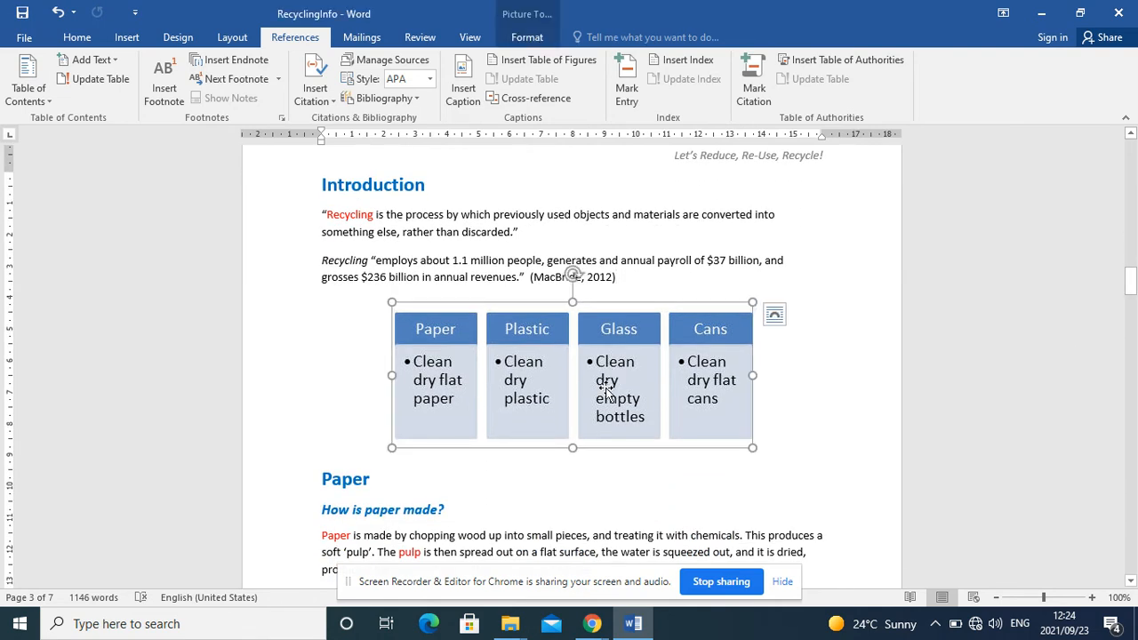
click(464, 94)
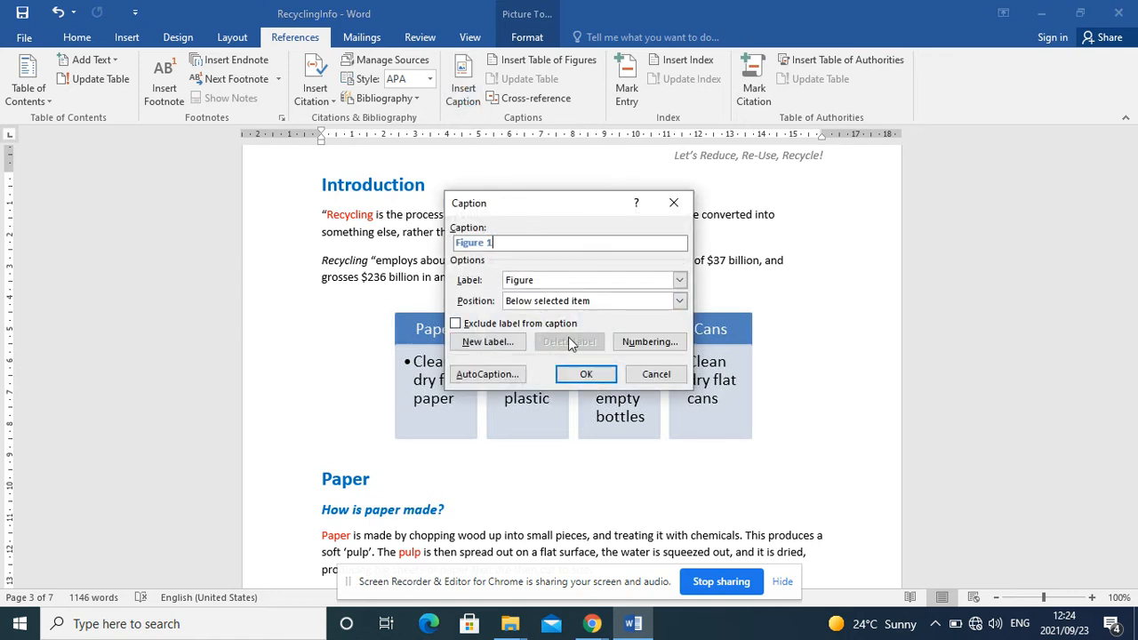
text(d)
key(BackSpace)
text(:)
text(E)
text(W)
key(BackSpace)
key(BackSpace)
key(BackSpace)
key(BackSpace)
text(: What is needed)
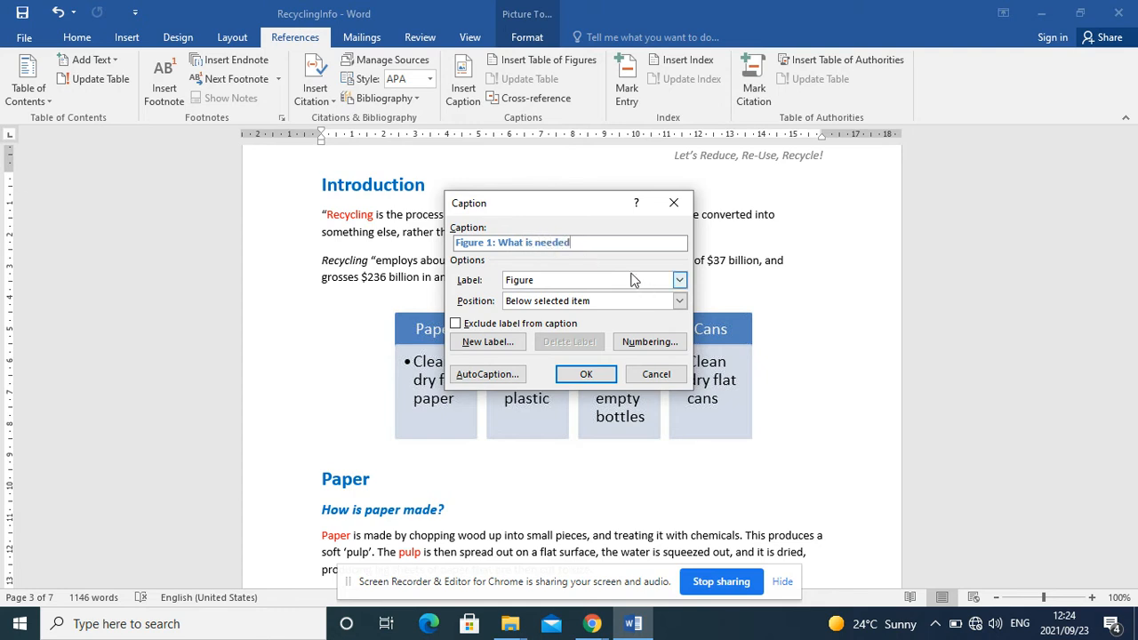
Step: Change the caption label to "What is needed", trim the text to "What is needed 1:" and insert the caption below the diagram
click(680, 281)
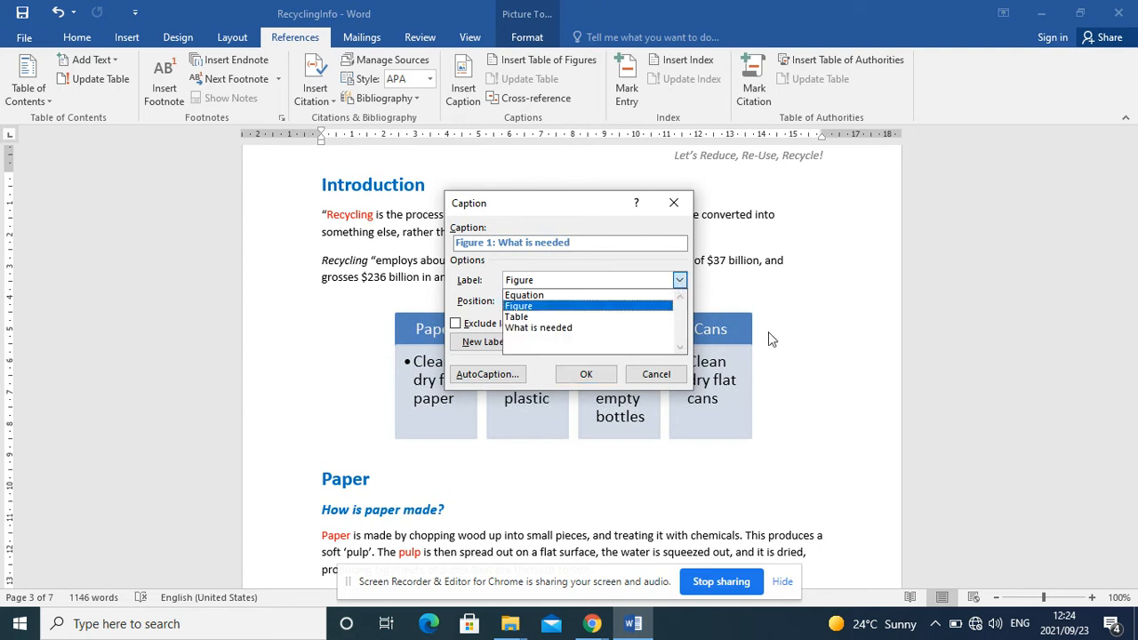
click(531, 328)
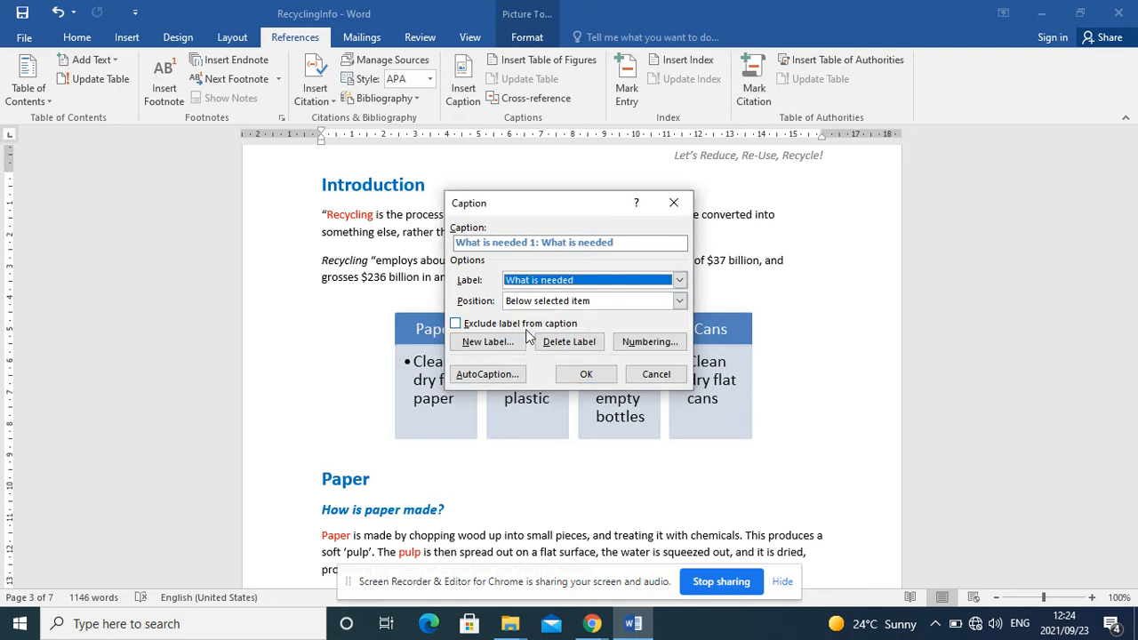
click(627, 245)
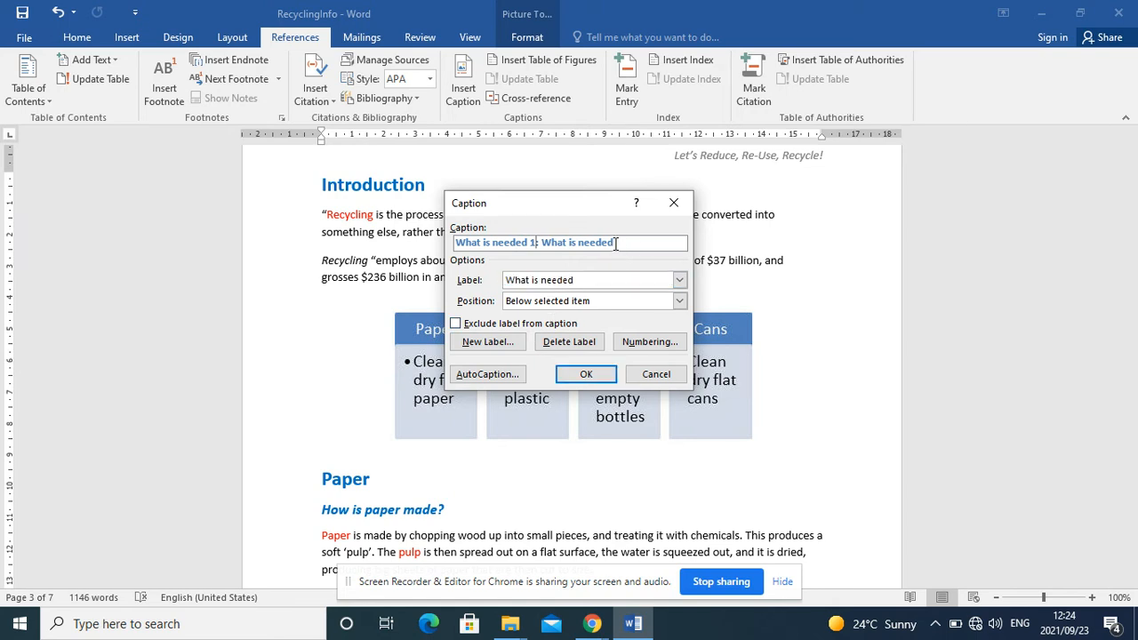
key(BackSpace)
key(BackSpace)
key(BackSpace)
key(BackSpace)
key(BackSpace)
key(BackSpace)
key(BackSpace)
key(BackSpace)
key(BackSpace)
key(BackSpace)
key(BackSpace)
click(586, 374)
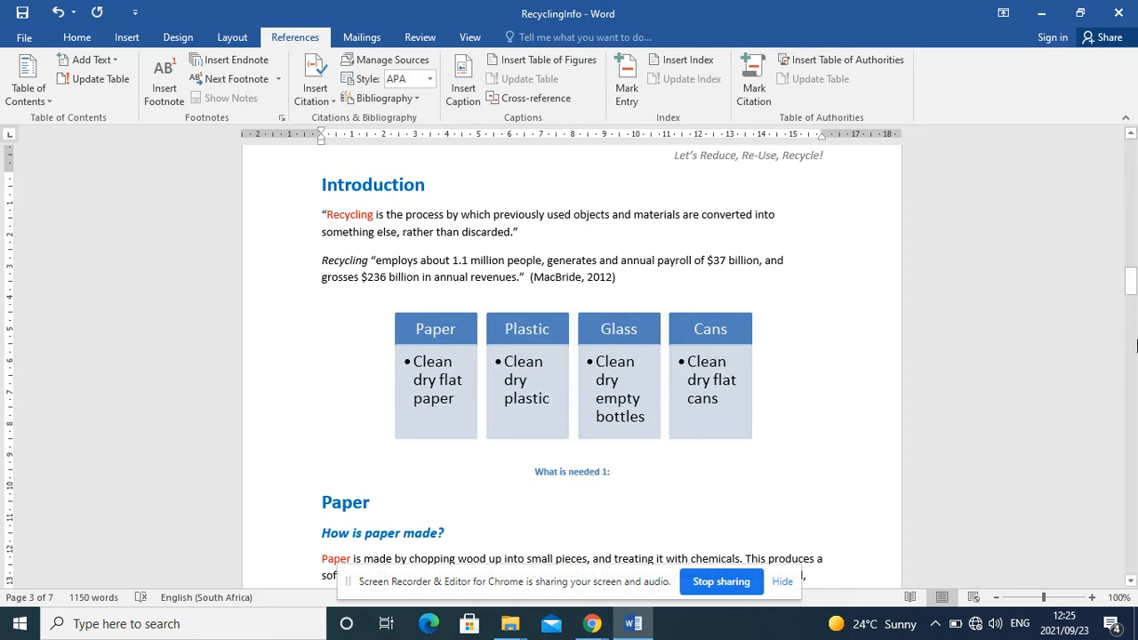
Step: Insert a numbered footnote directly after "acid rain" in the pollution list under "Why should we recycle paper?"
drag(1135, 281, 1133, 336)
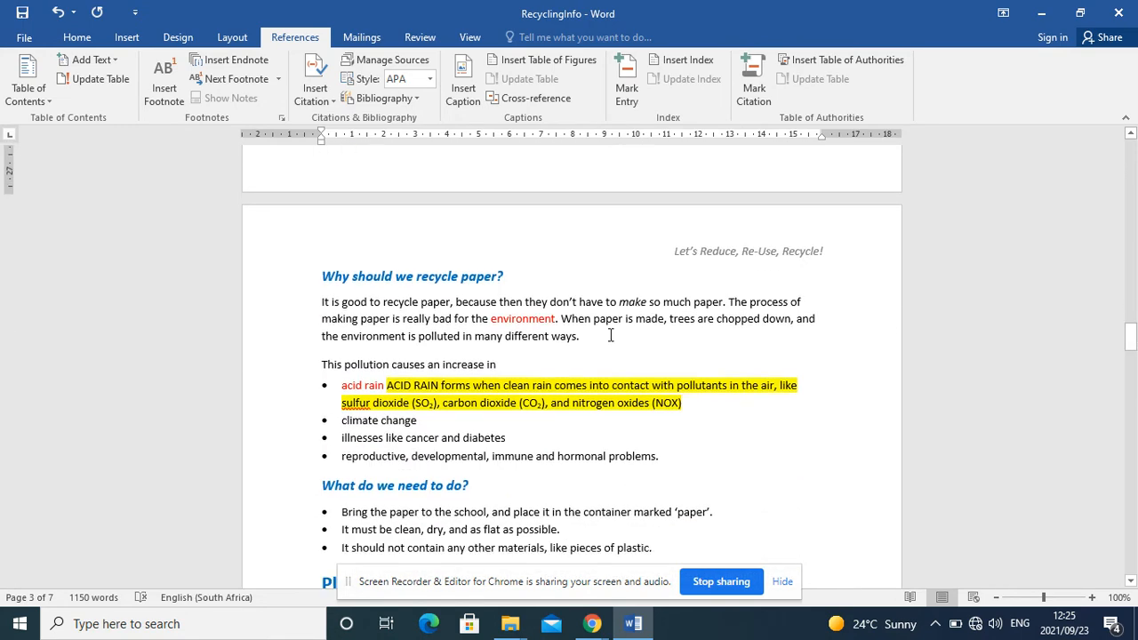
click(387, 385)
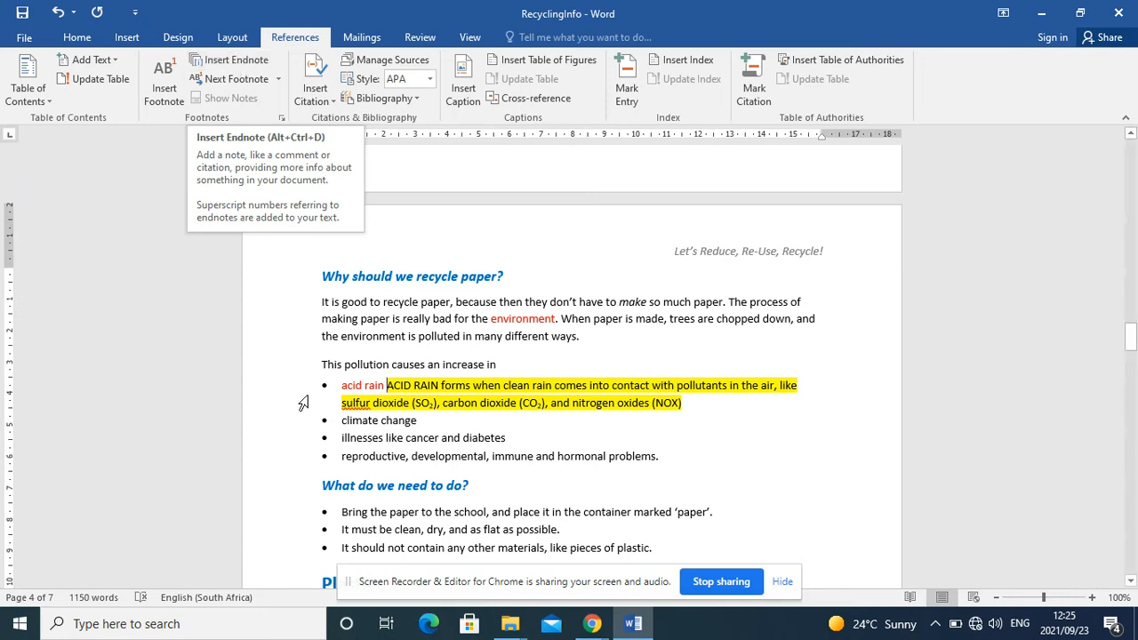
drag(385, 385, 363, 387)
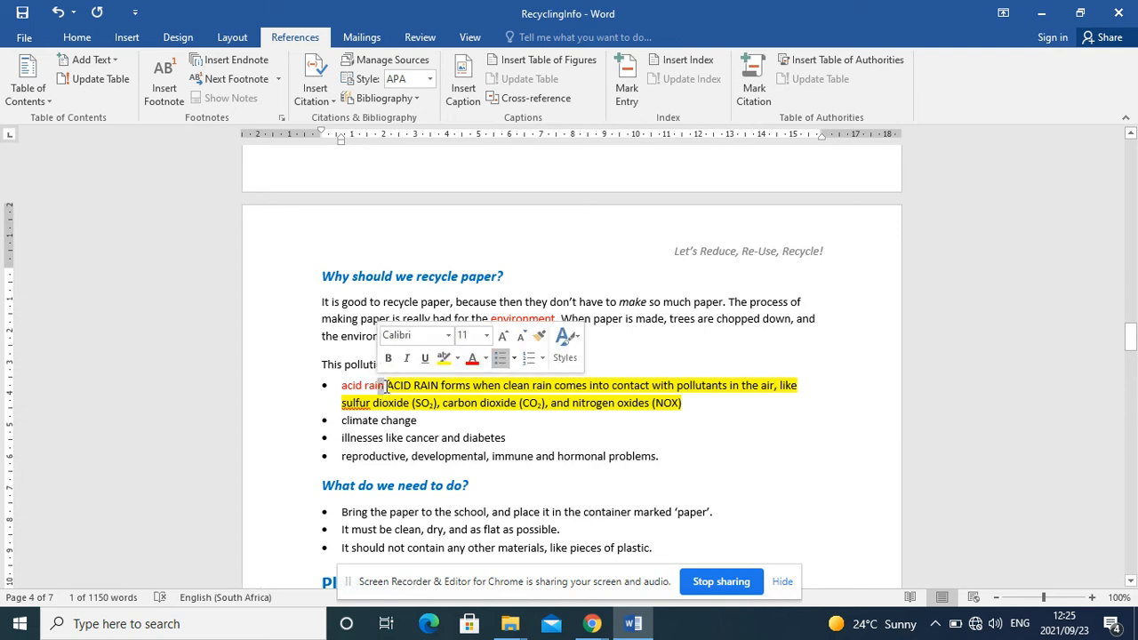
click(385, 386)
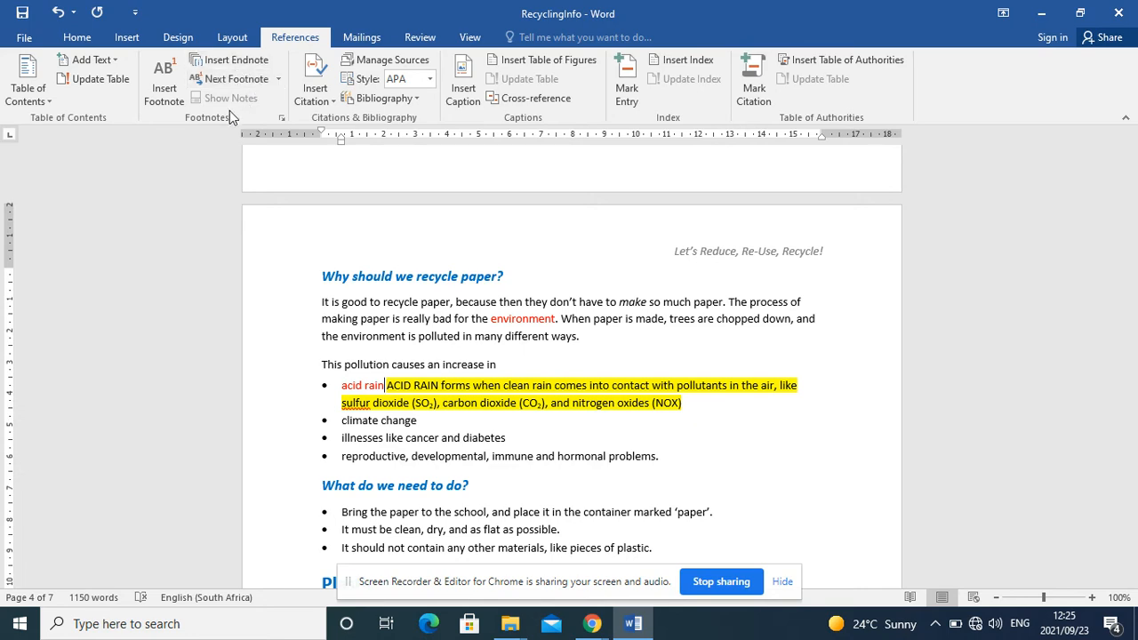
click(170, 99)
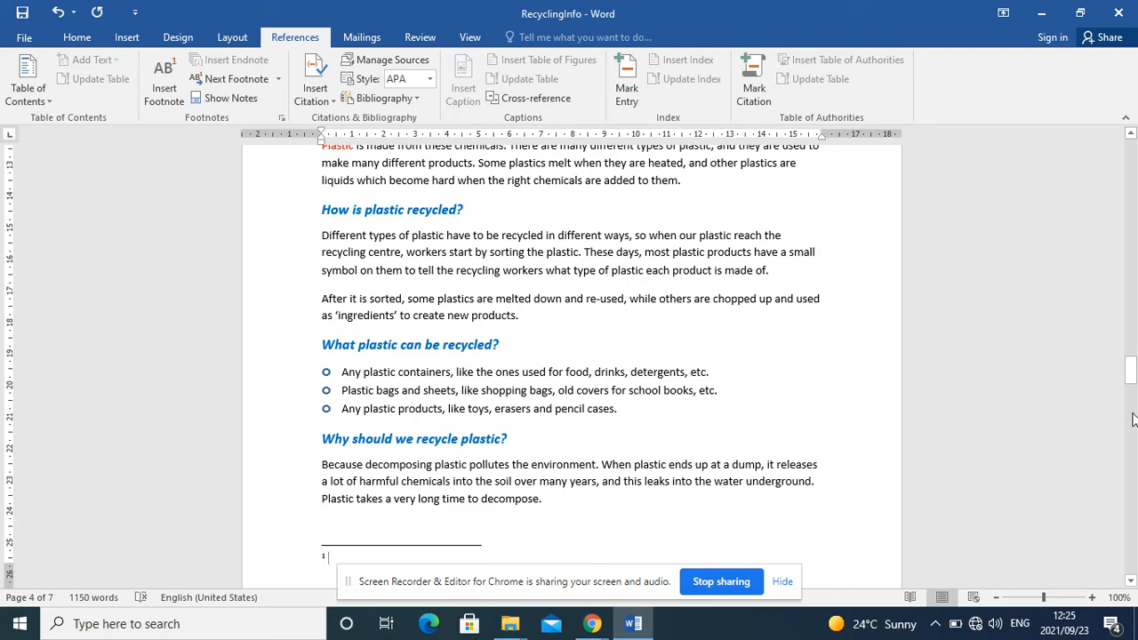
Step: Delete the numbered footnote reference after "acid rain", keeping a space before the highlighted definition
drag(1131, 380, 1132, 346)
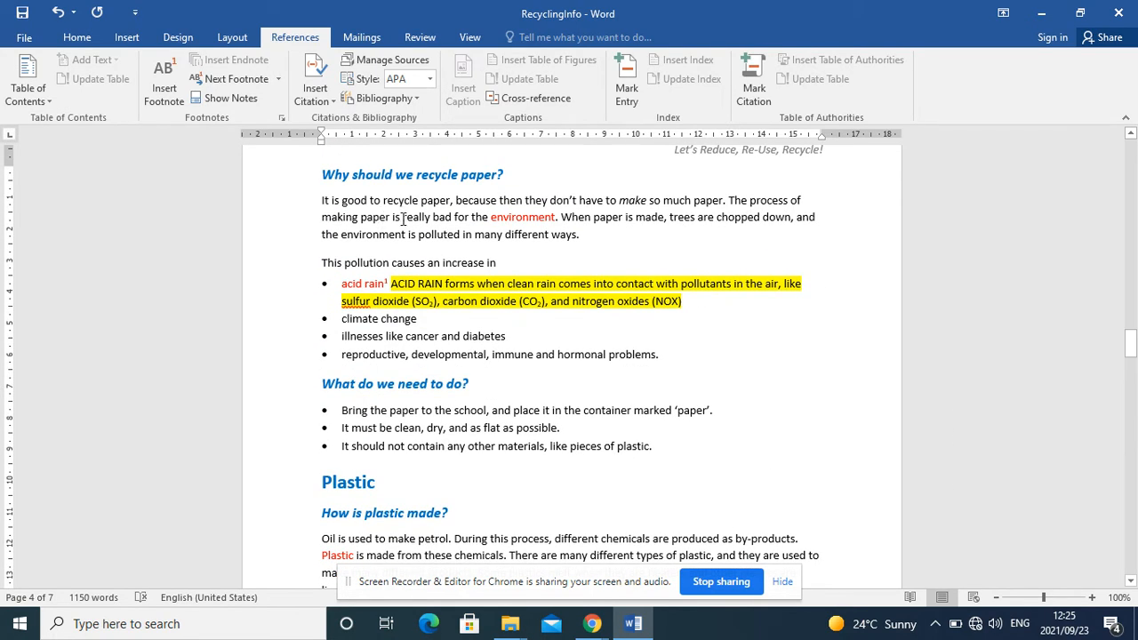
click(391, 283)
key(BackSpace)
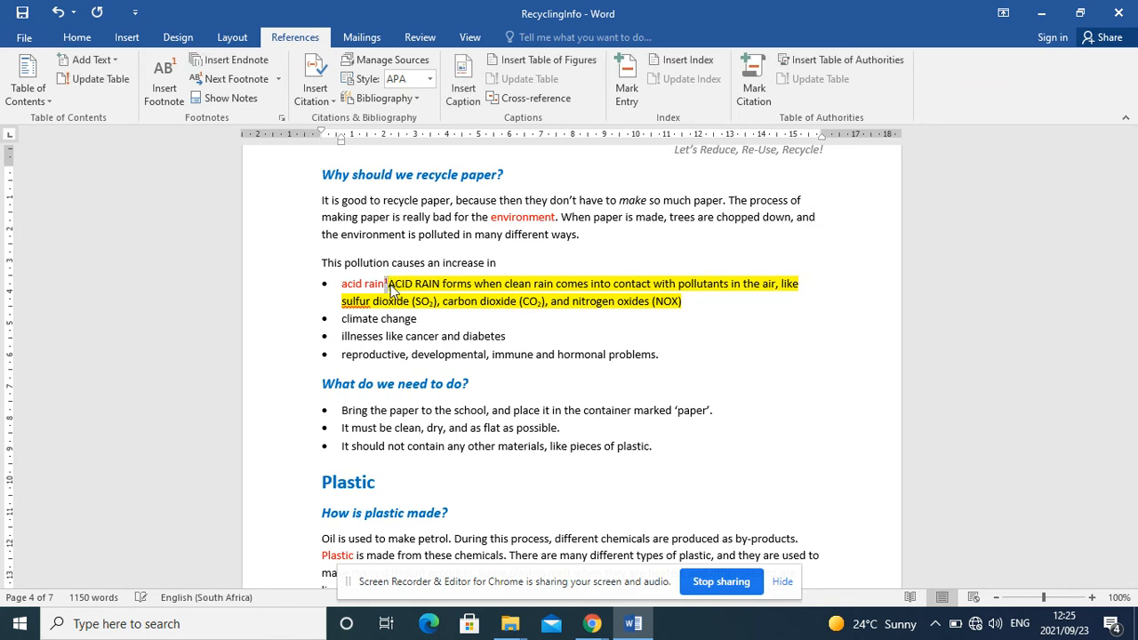
key(BackSpace)
key(BackSpace)
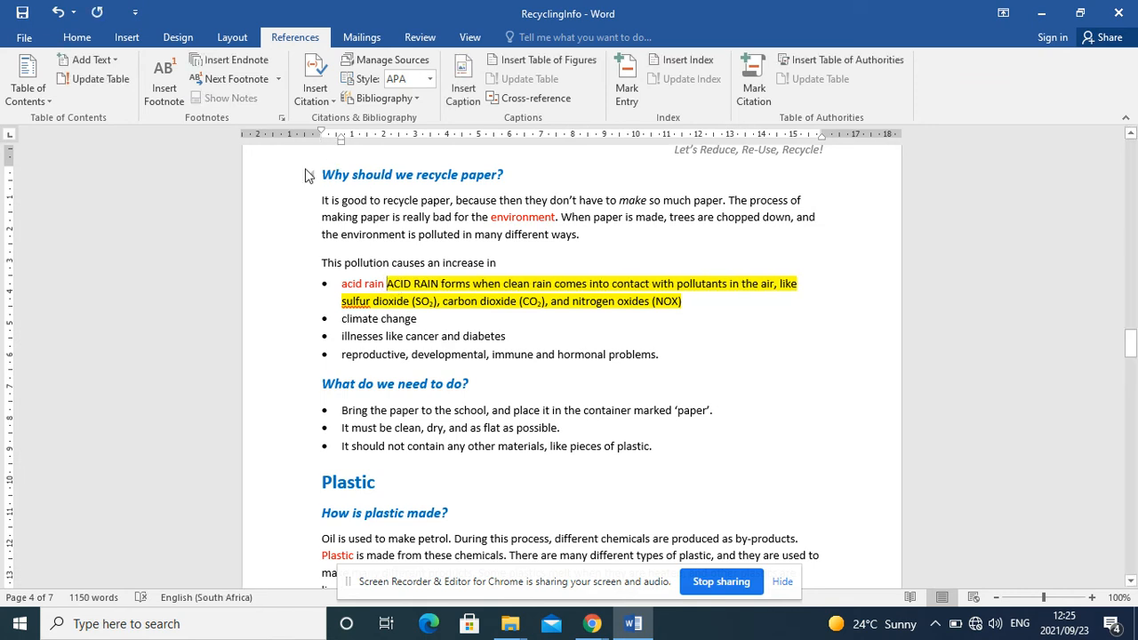
Step: Insert a bottom-of-page footnote after "acid rain" with the Arial asterisk symbol as its custom mark
click(281, 119)
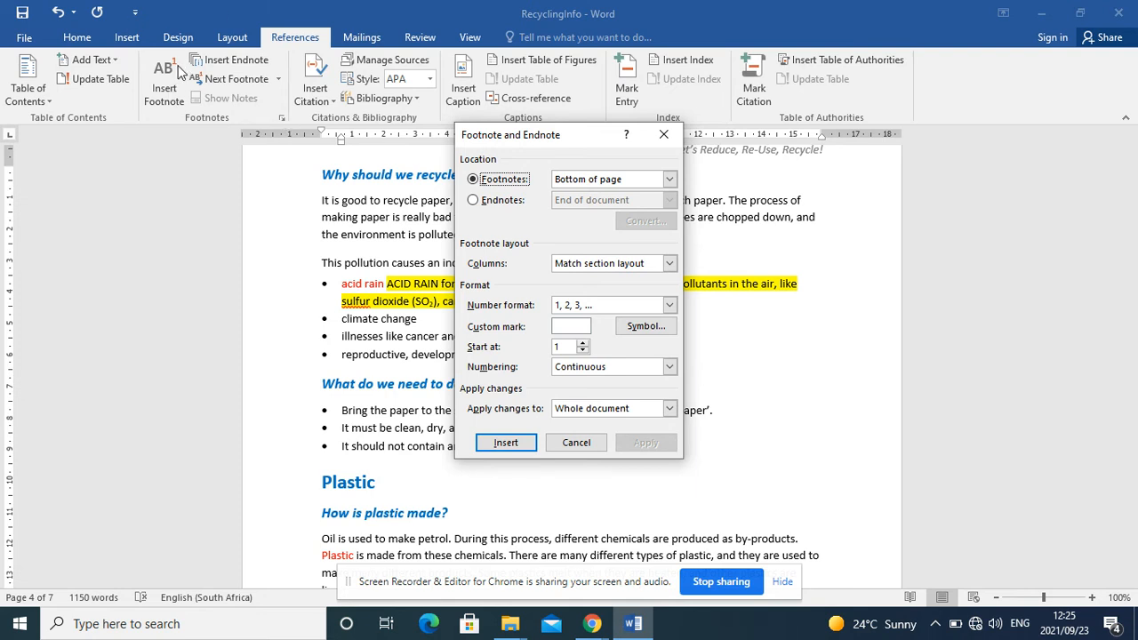
click(580, 329)
click(647, 326)
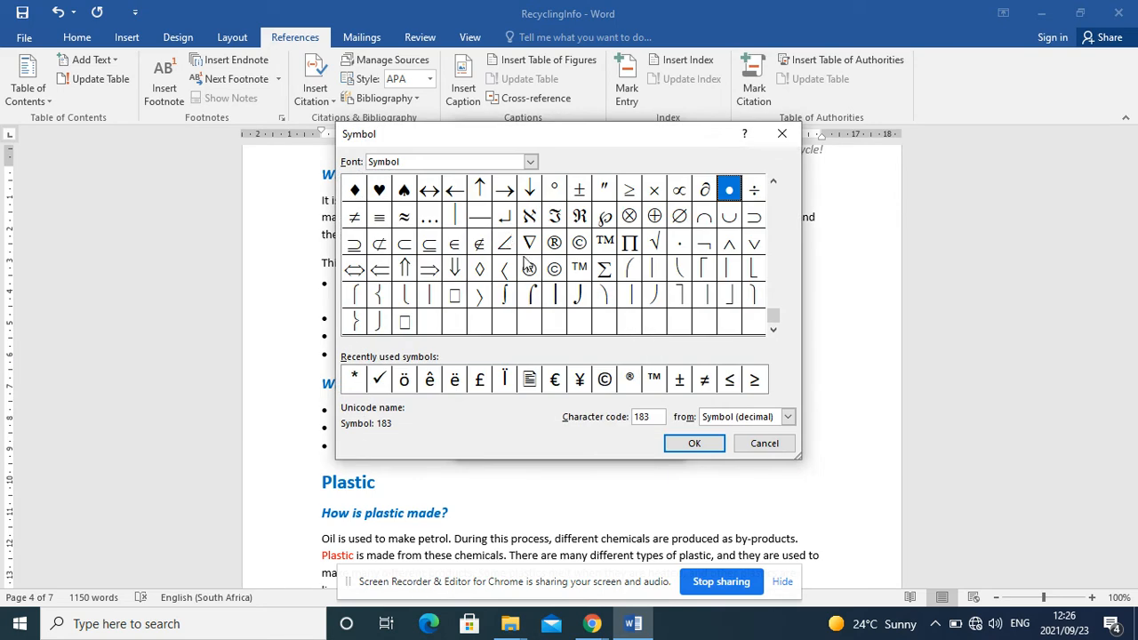
click(530, 161)
drag(528, 223, 528, 183)
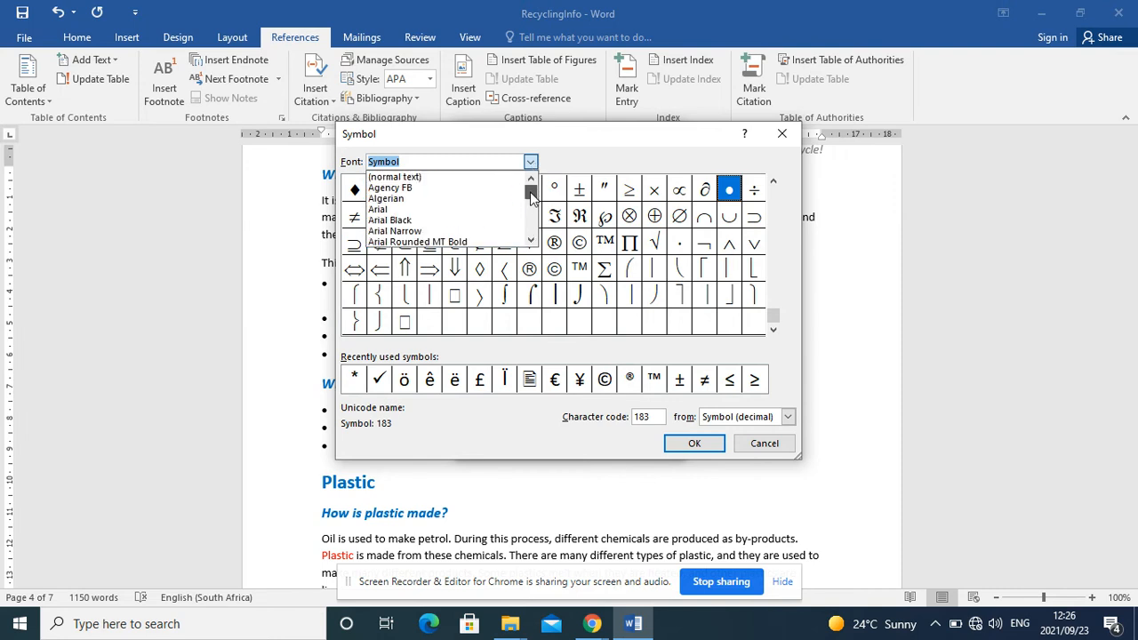
click(491, 210)
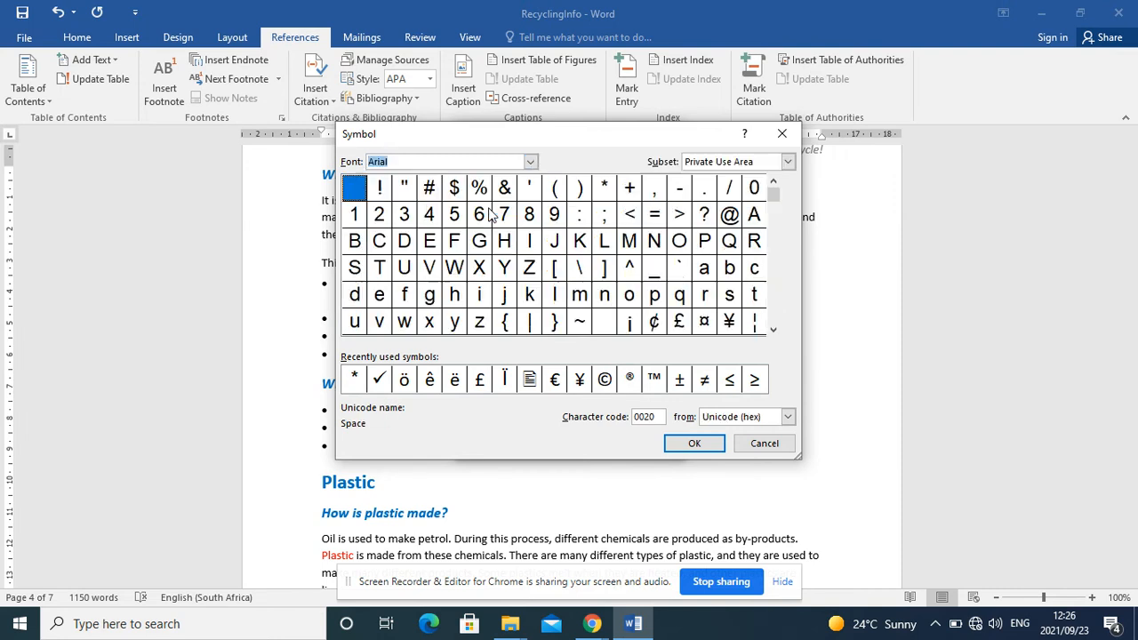
click(610, 194)
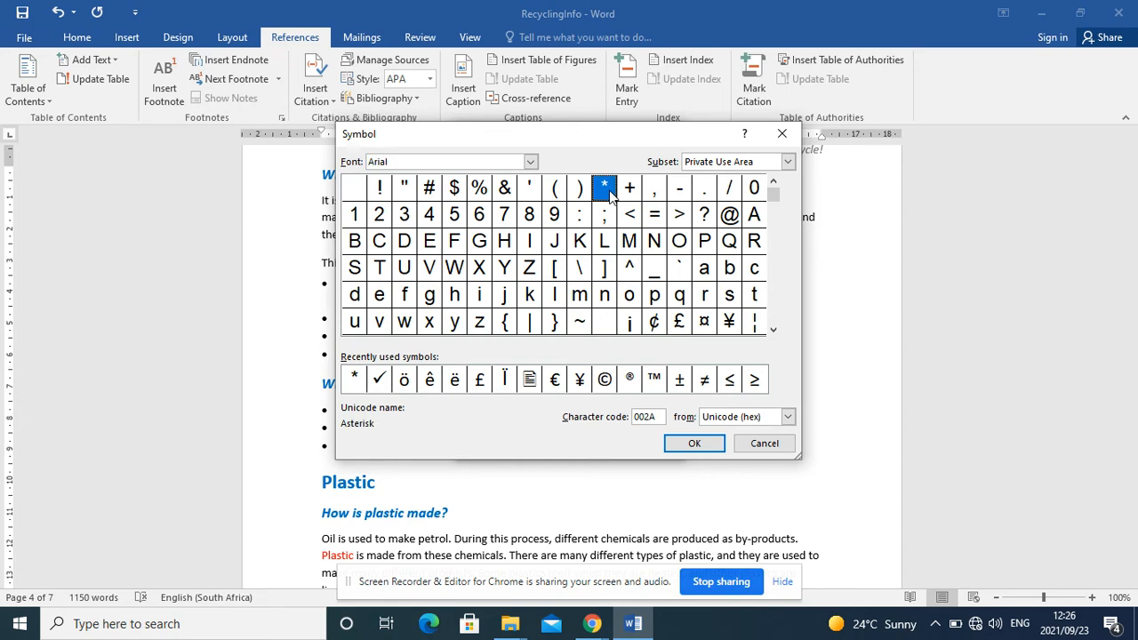
click(693, 443)
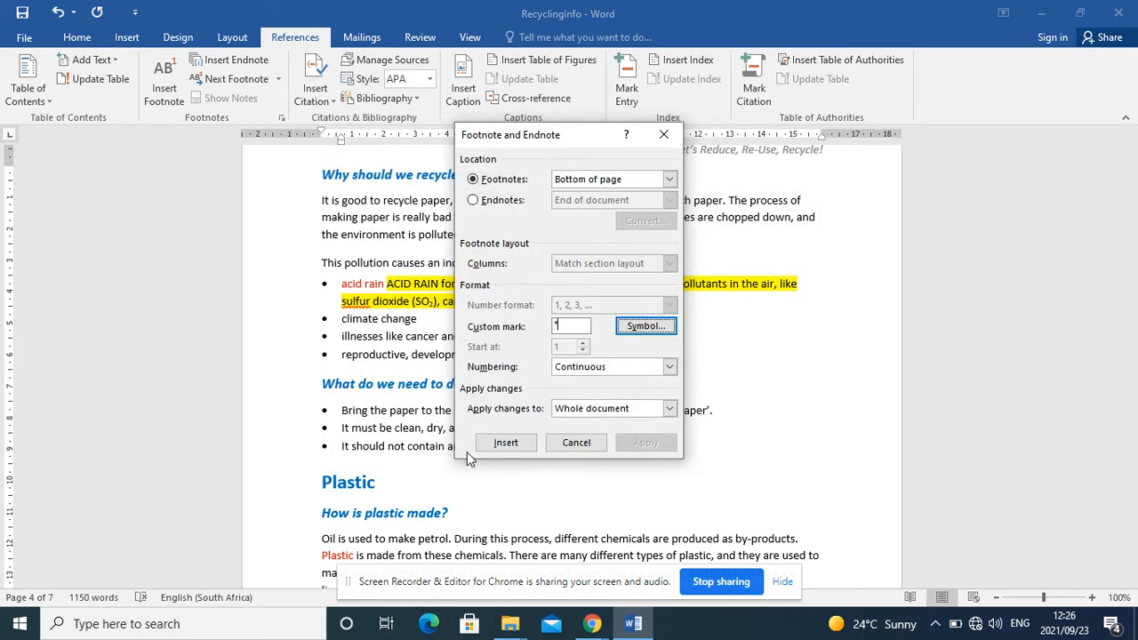
click(505, 443)
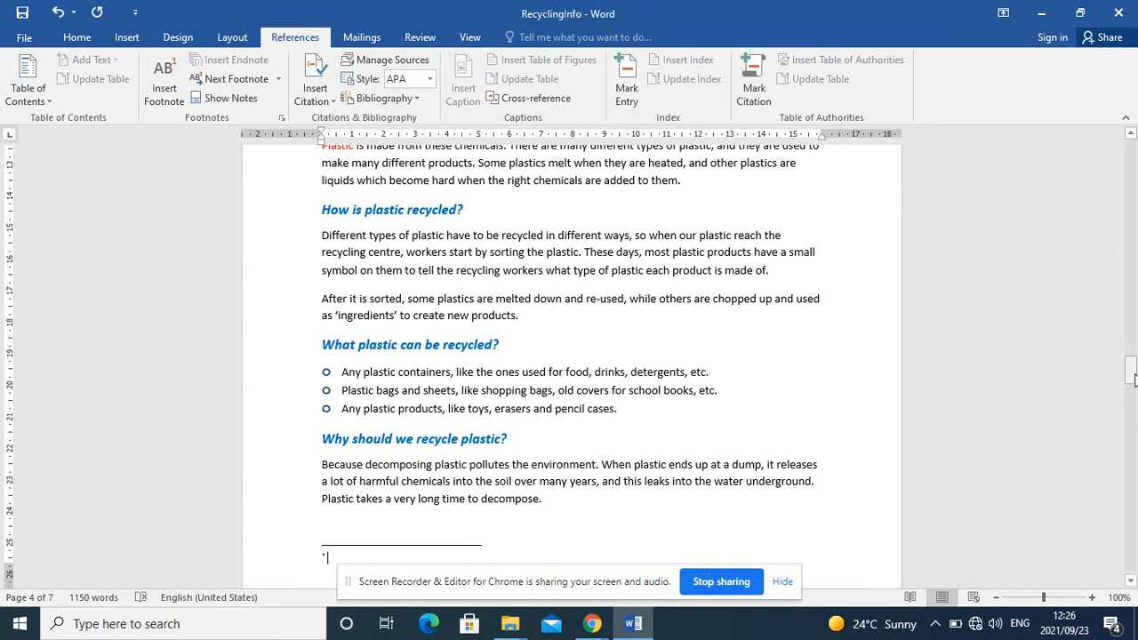
Step: Move the highlighted ACID RAIN definition from the bullet list into the asterisk footnote at the bottom of the page
drag(1133, 377, 1134, 357)
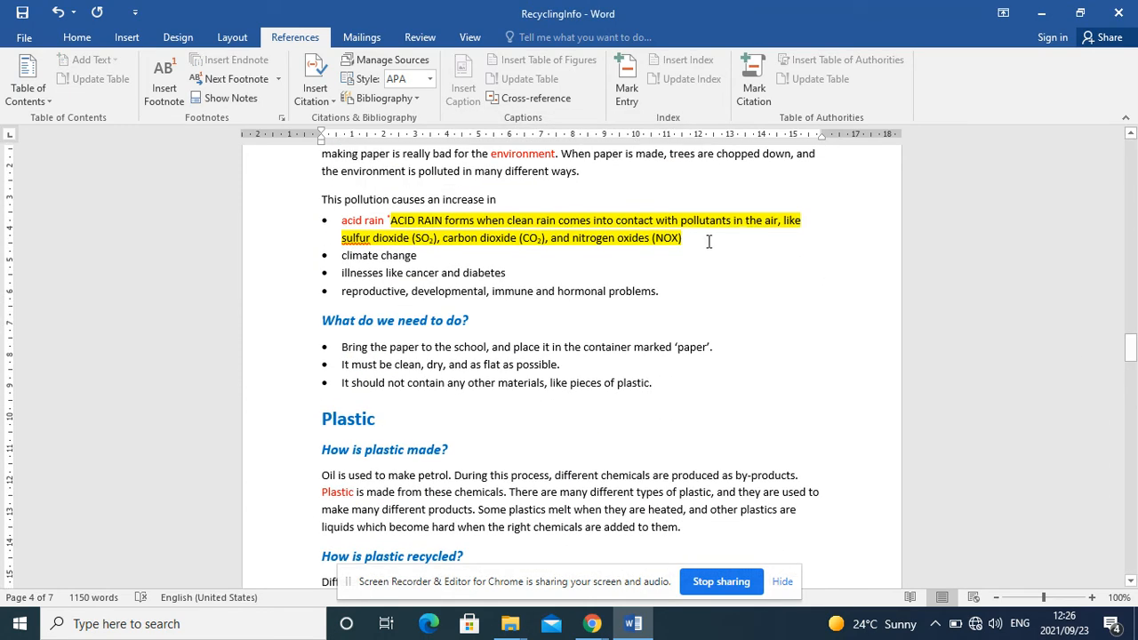
drag(682, 239, 400, 228)
key(ctrl+c)
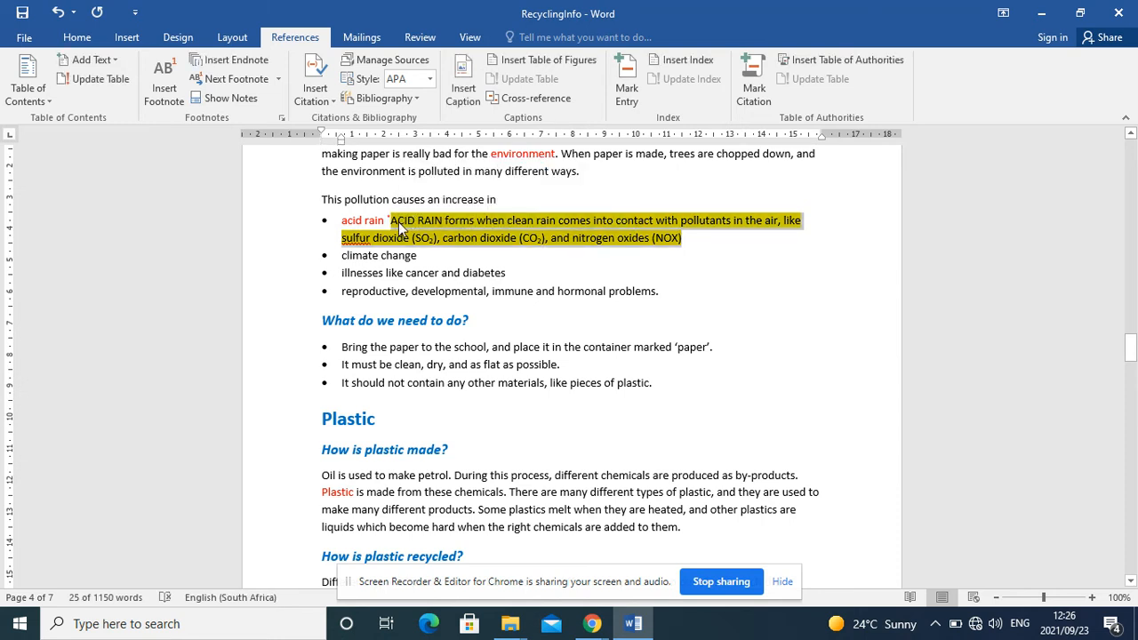
key(Delete)
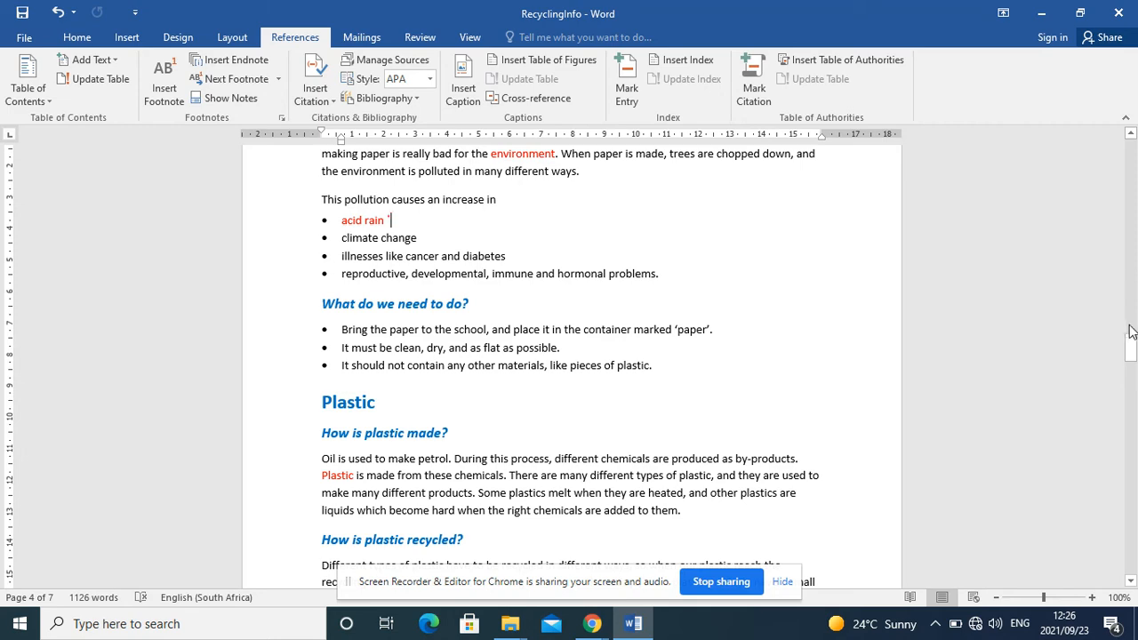
drag(1133, 349, 1135, 385)
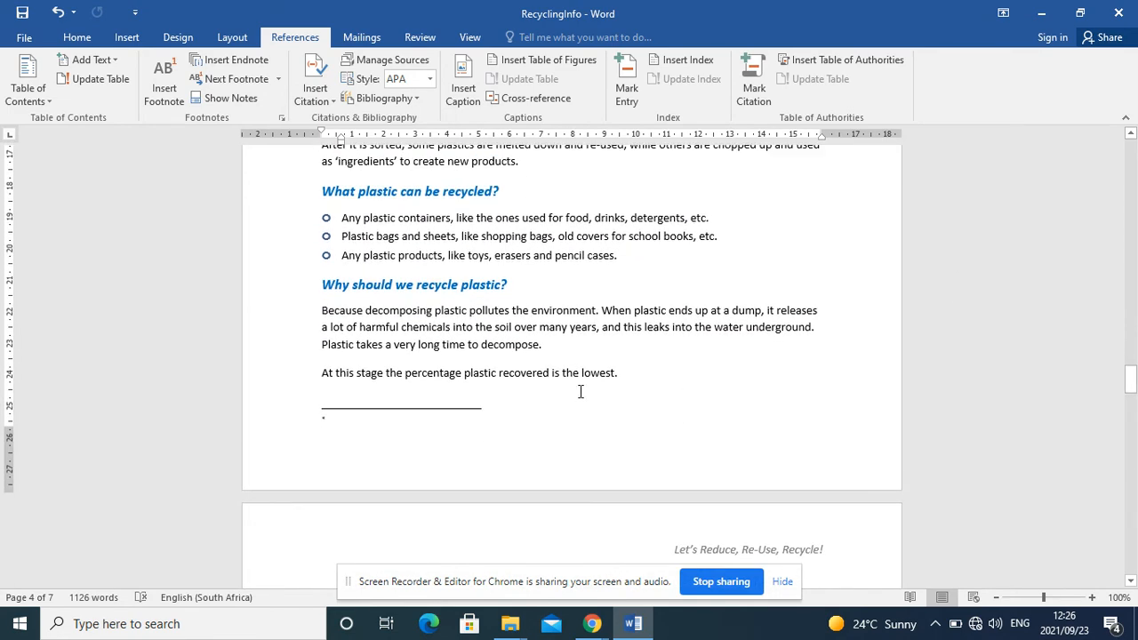
click(343, 424)
key(ctrl+v)
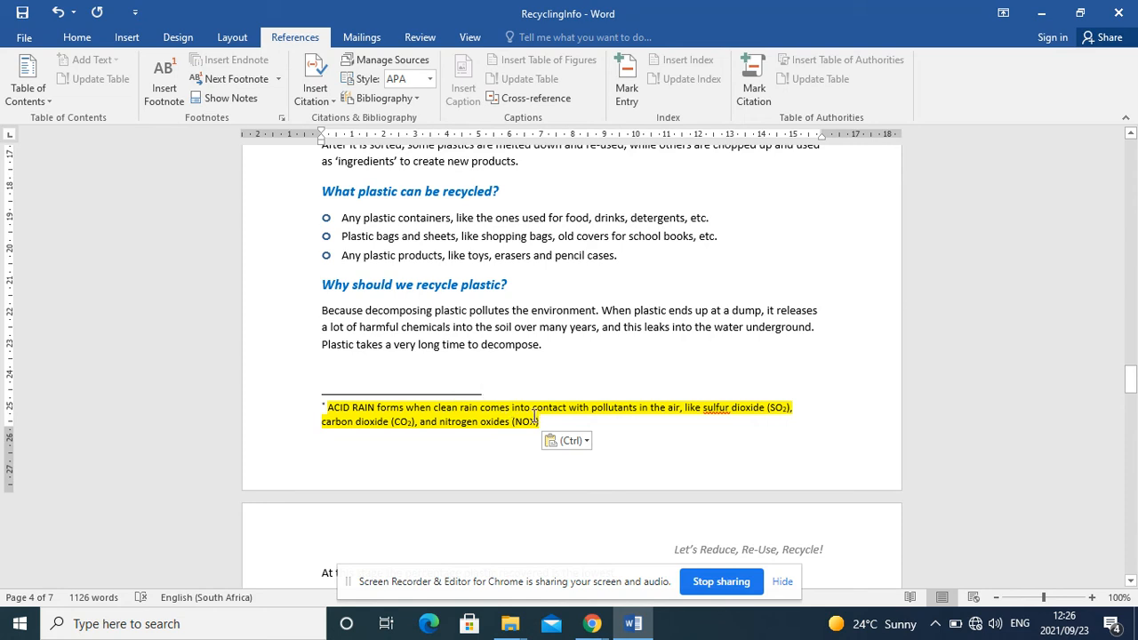
Step: Remove the yellow highlighting from the ACID RAIN definition in the footnote
drag(540, 422, 327, 409)
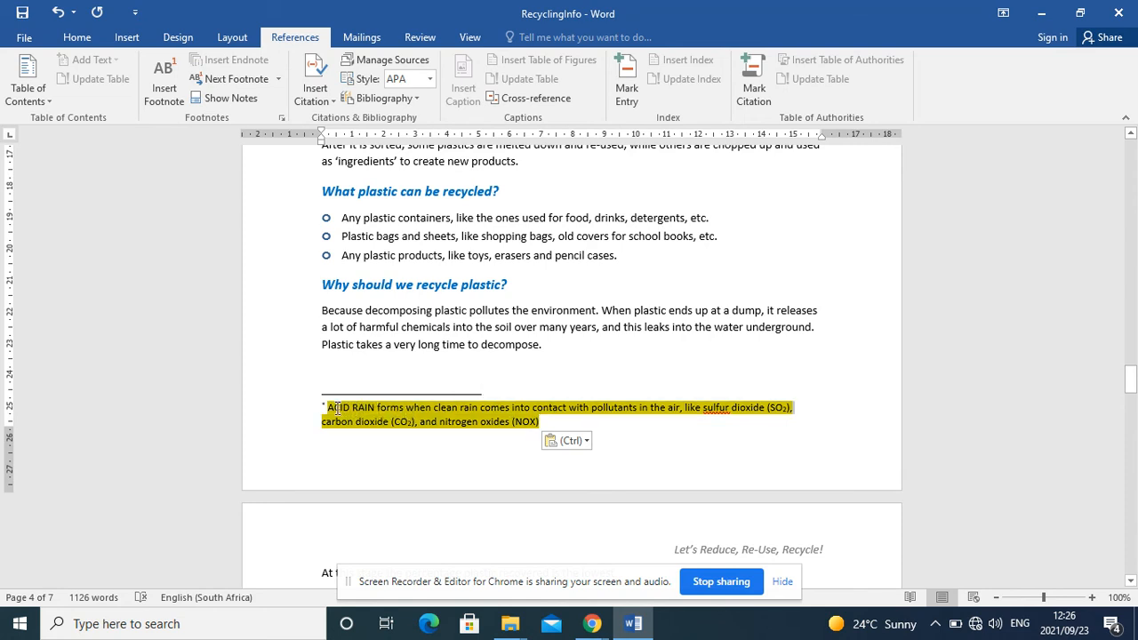
click(73, 40)
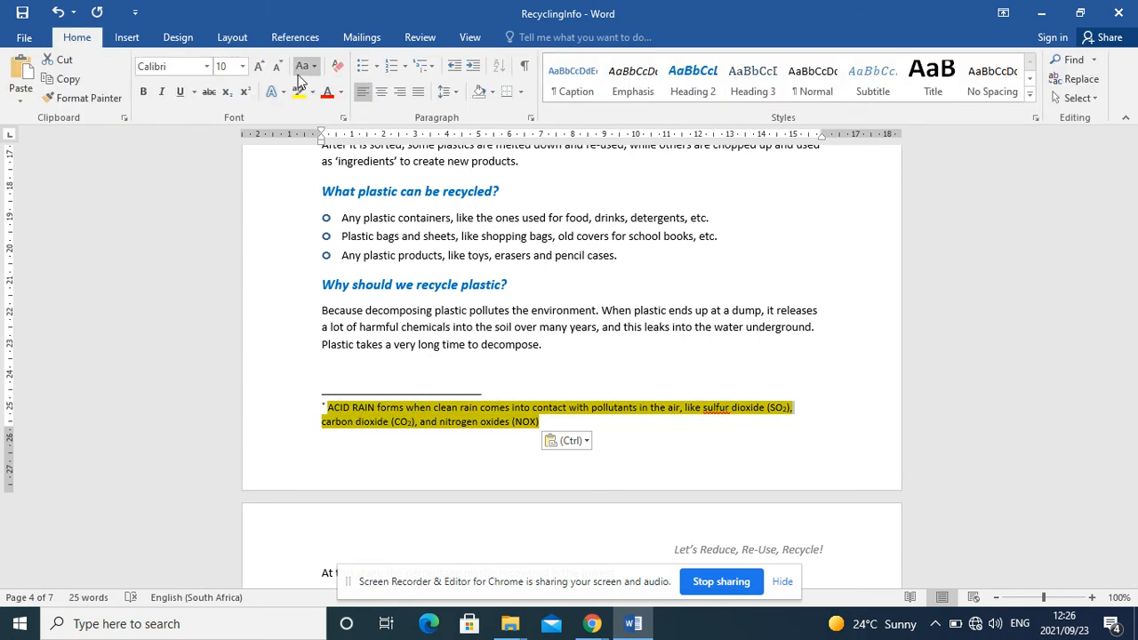
click(312, 92)
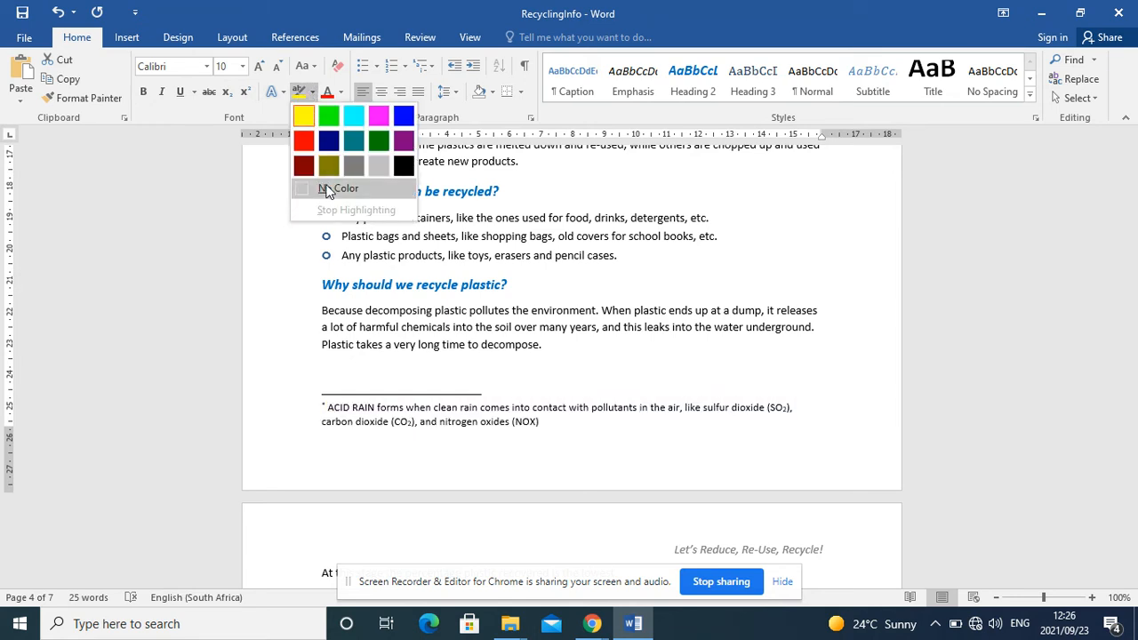
click(326, 188)
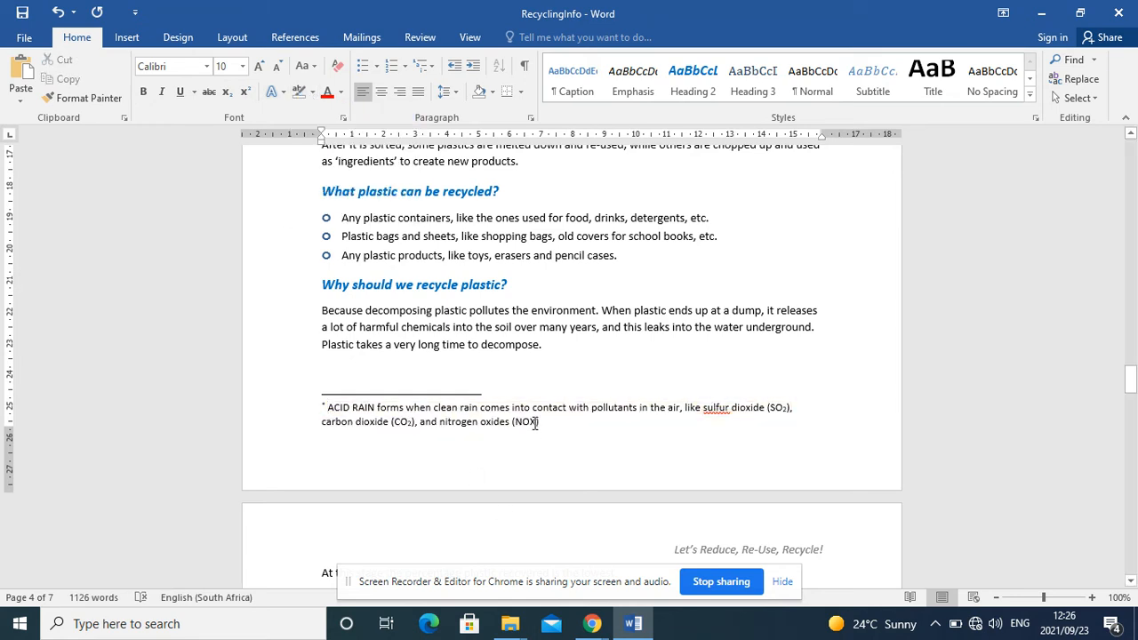
Step: Format the X of "NOX" at the end of the acid rain footnote as subscript
drag(539, 421, 530, 421)
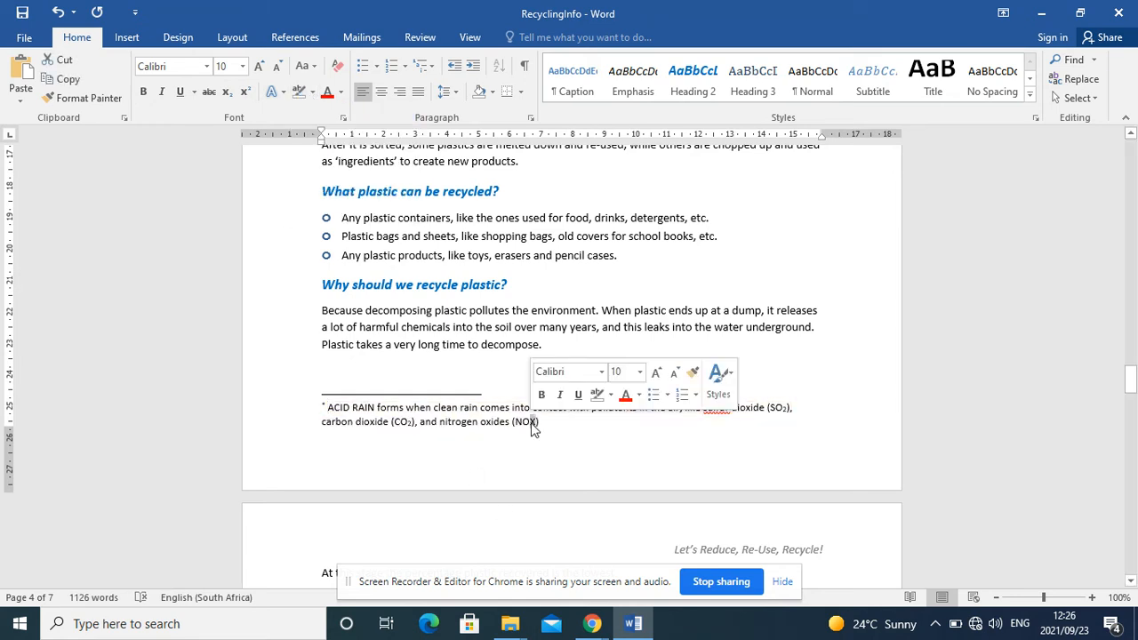
click(227, 92)
key(Right)
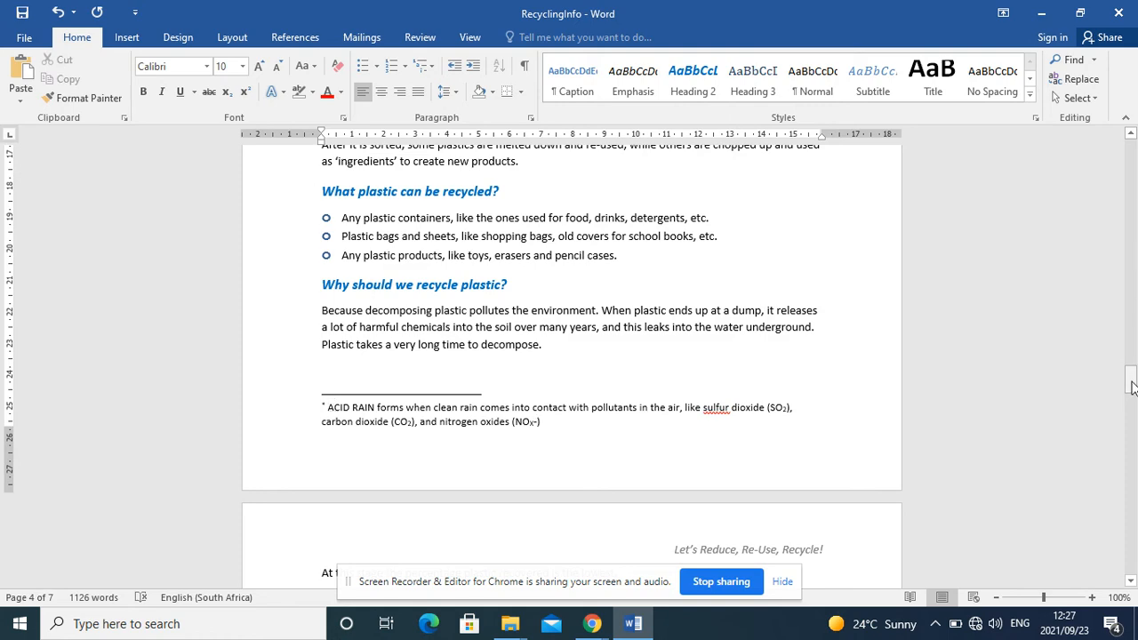
drag(1132, 369, 1132, 354)
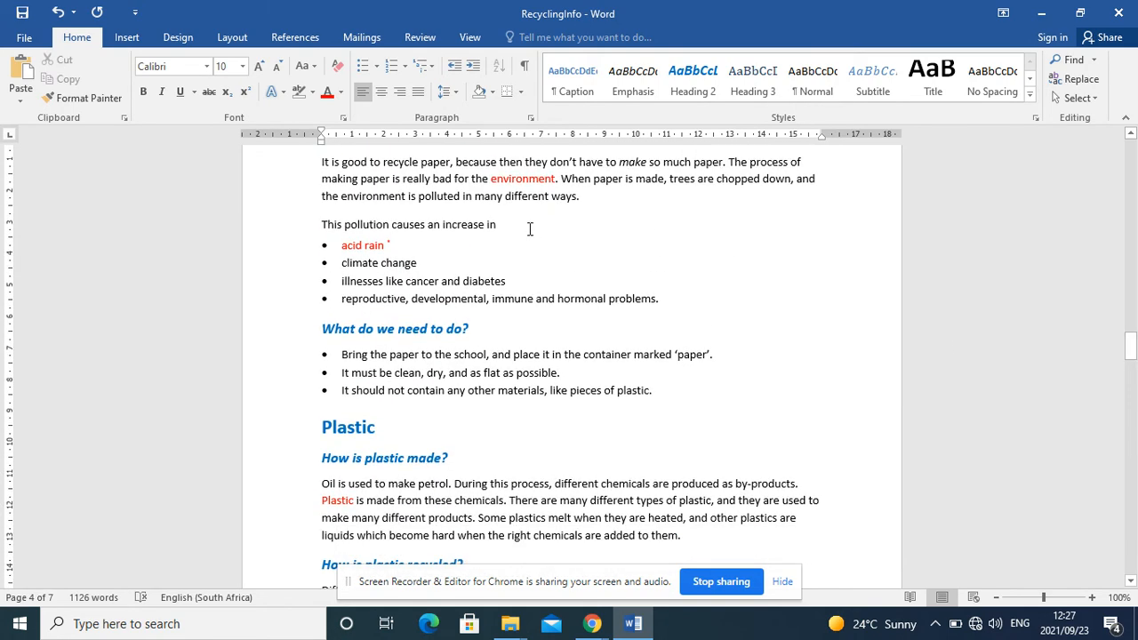
click(390, 242)
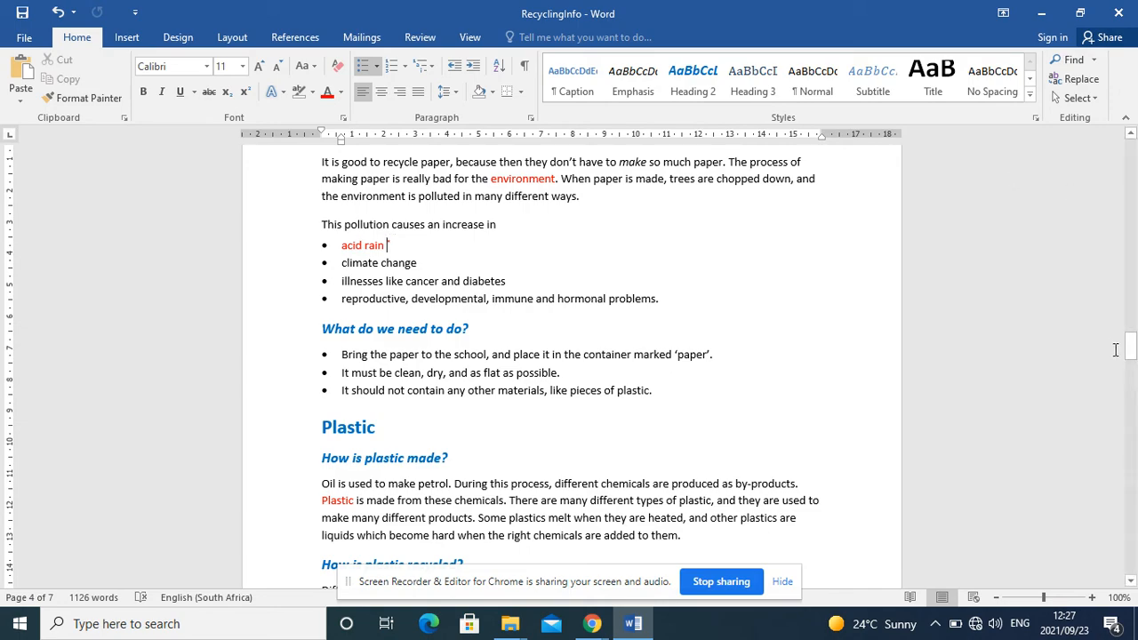
Step: Insert a three-column index beneath the Index heading on the last page
drag(1133, 356, 1132, 530)
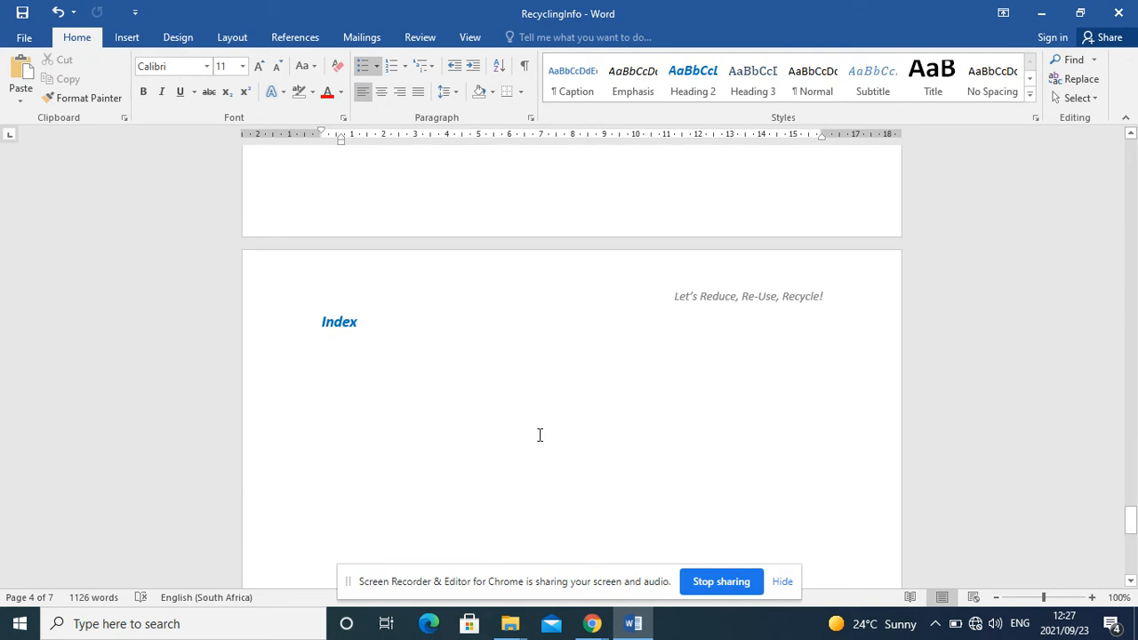
click(328, 356)
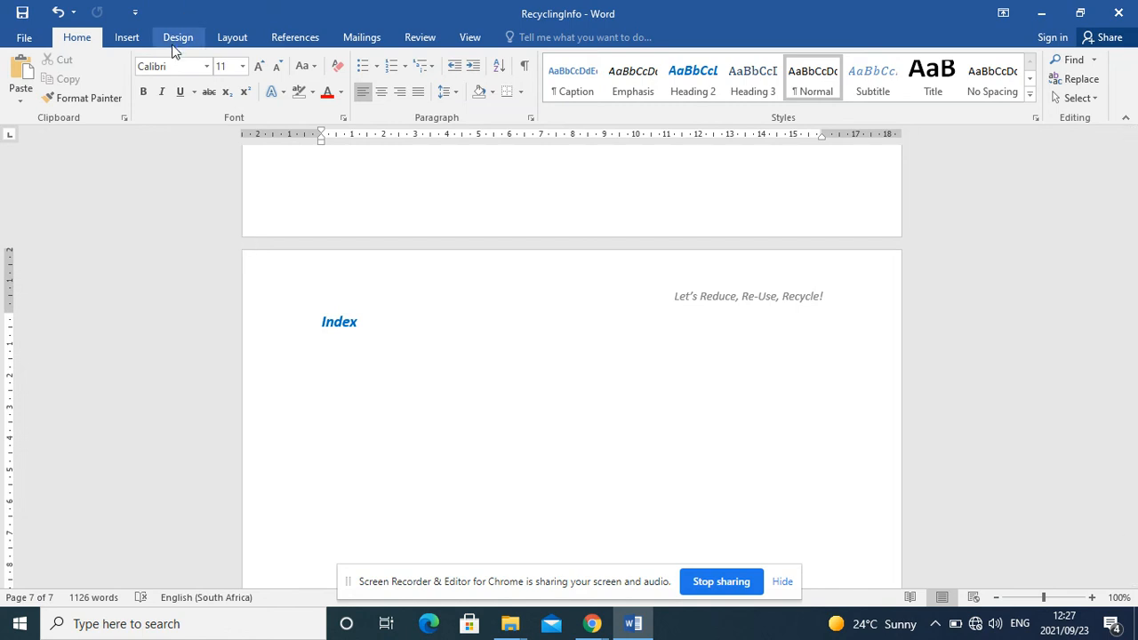
click(307, 38)
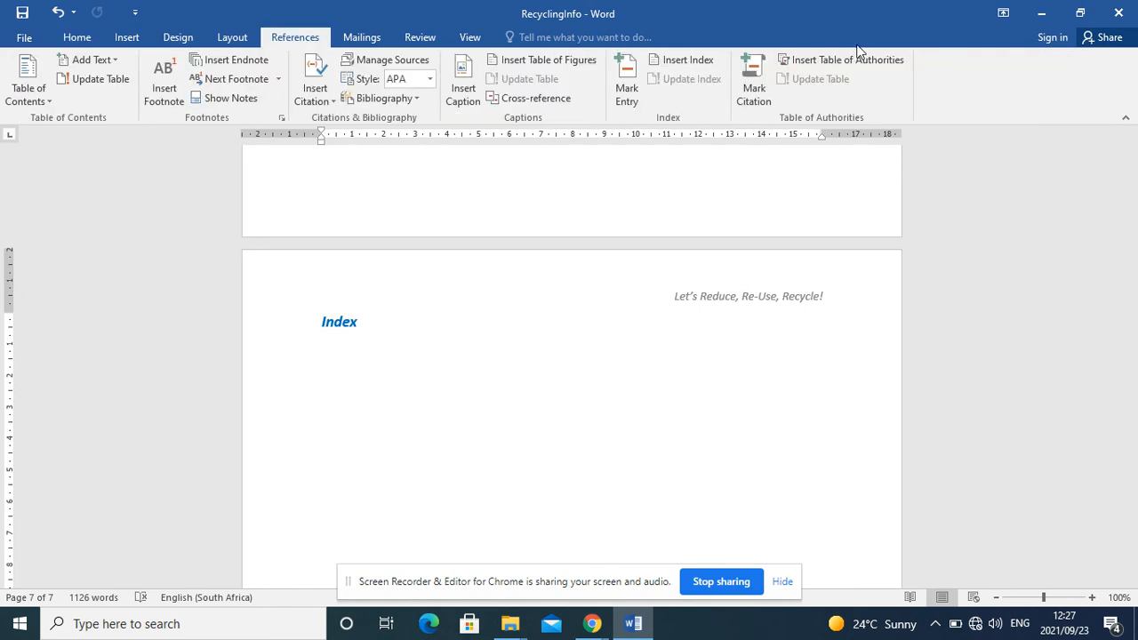
click(685, 68)
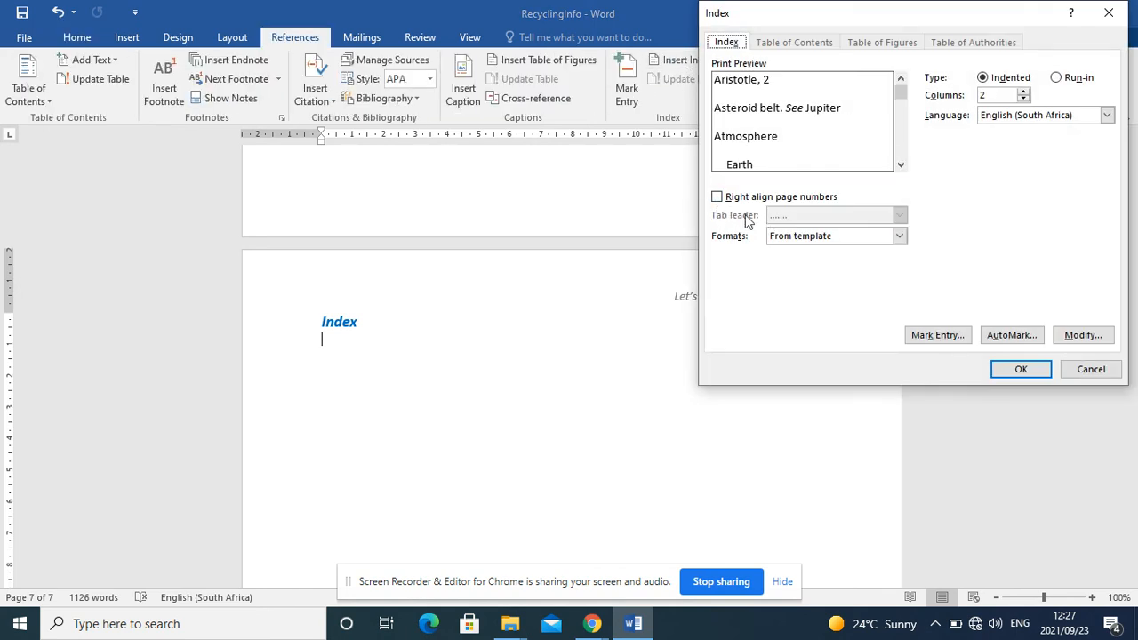
click(1023, 98)
click(1040, 372)
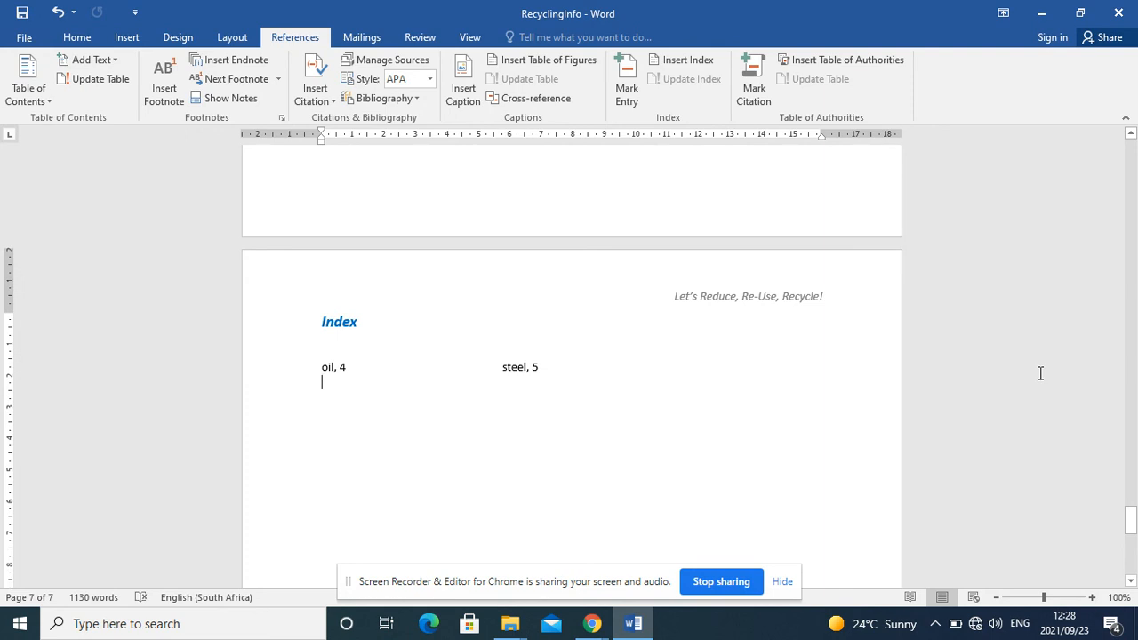
Step: Insert a bibliography without a built-in heading on a new line below the index
key(Return)
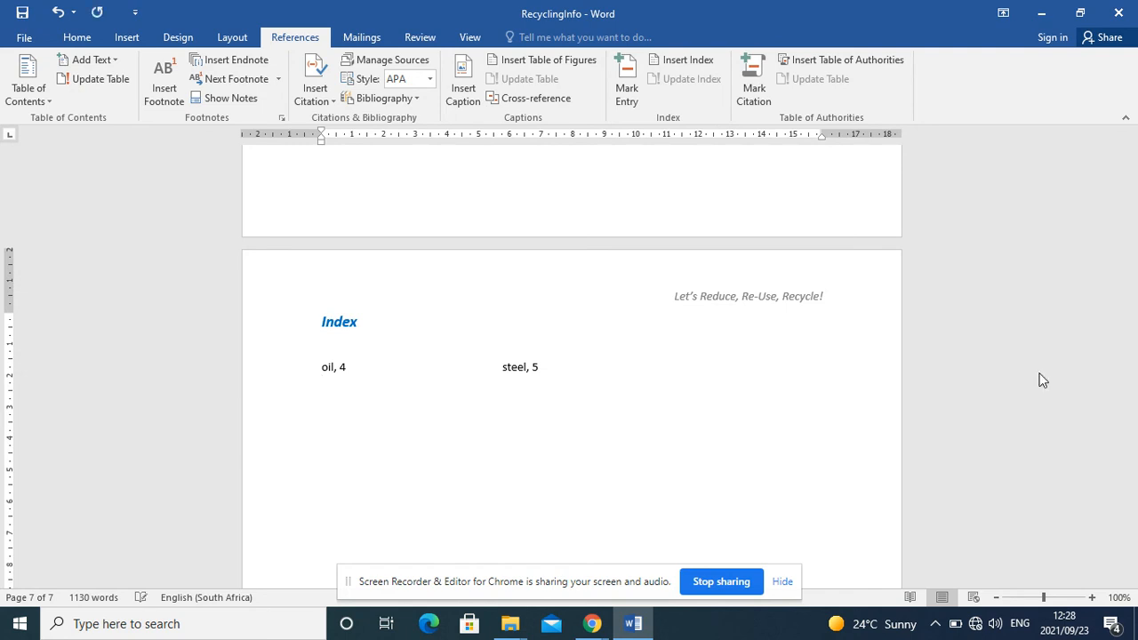
click(412, 102)
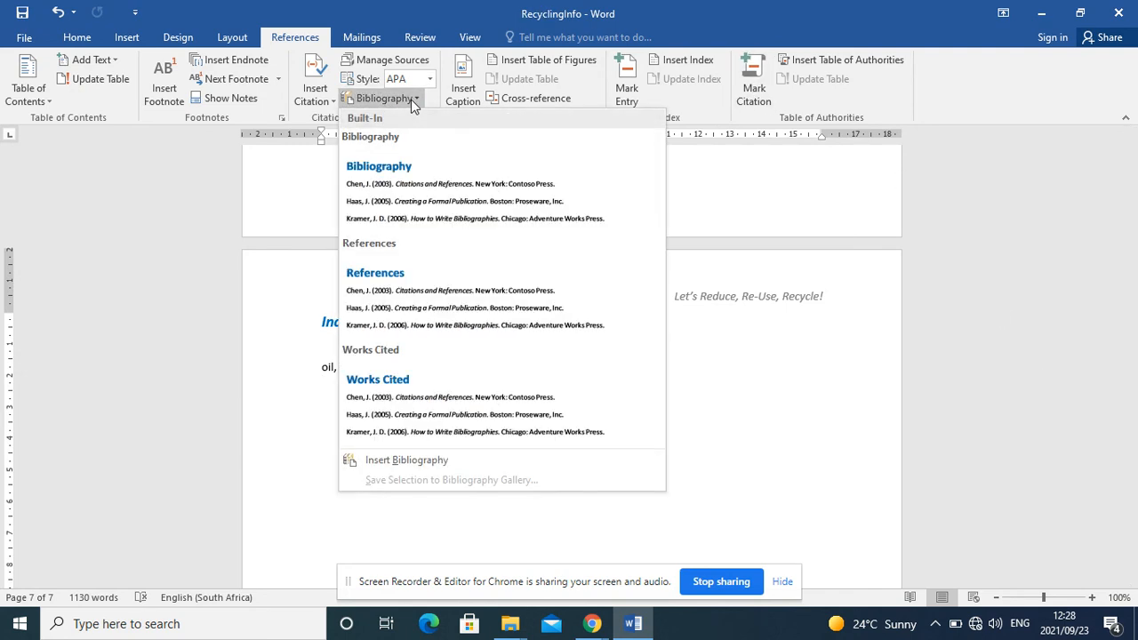
click(425, 463)
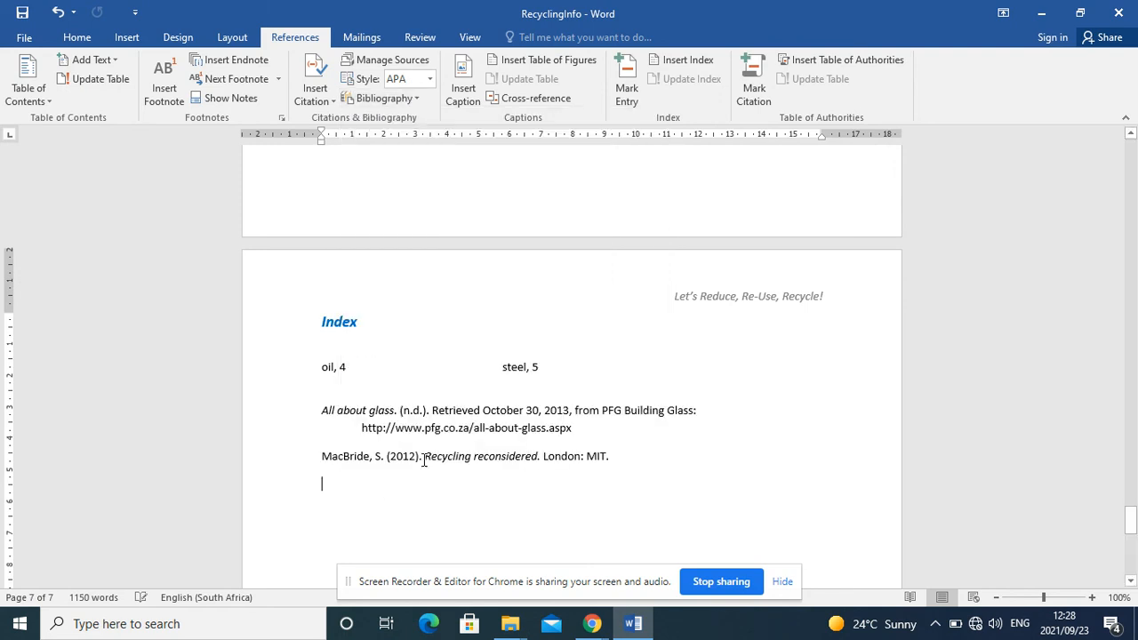
Step: Add the title Bibliography on its own line above the source list and apply the Heading 2 style to it
click(355, 414)
click(348, 384)
key(Return)
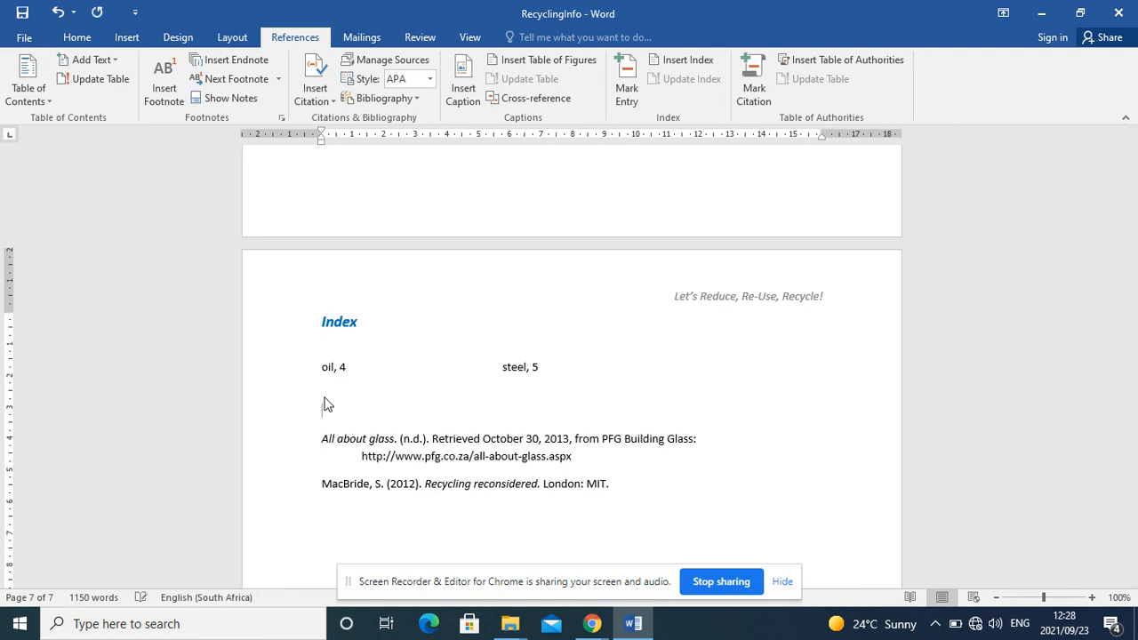
text(Bibliography)
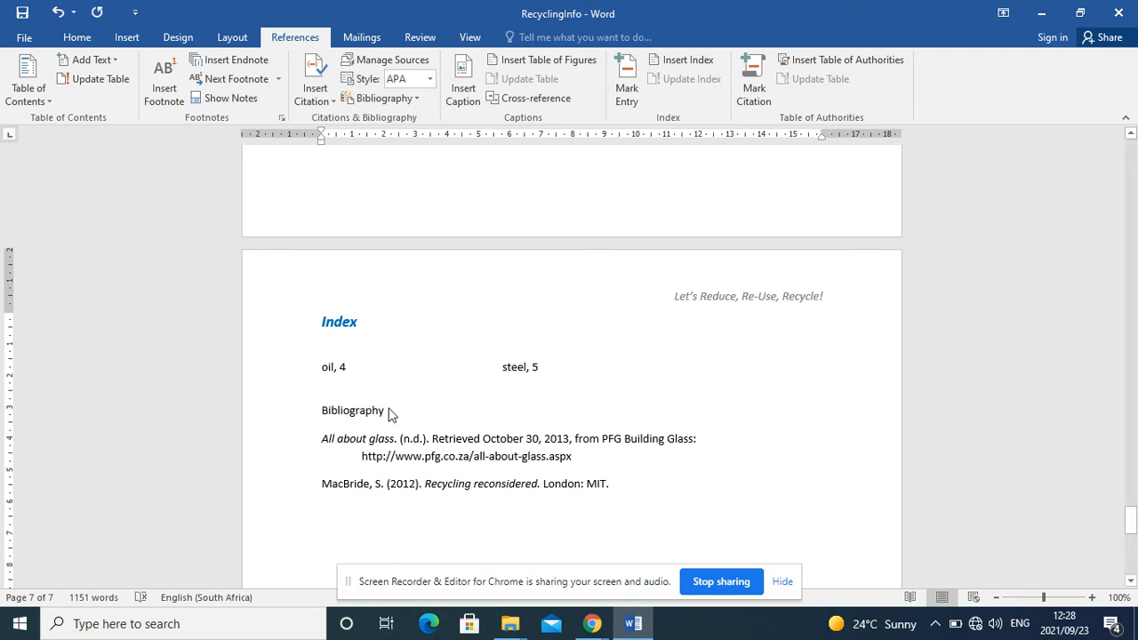
drag(386, 410, 322, 414)
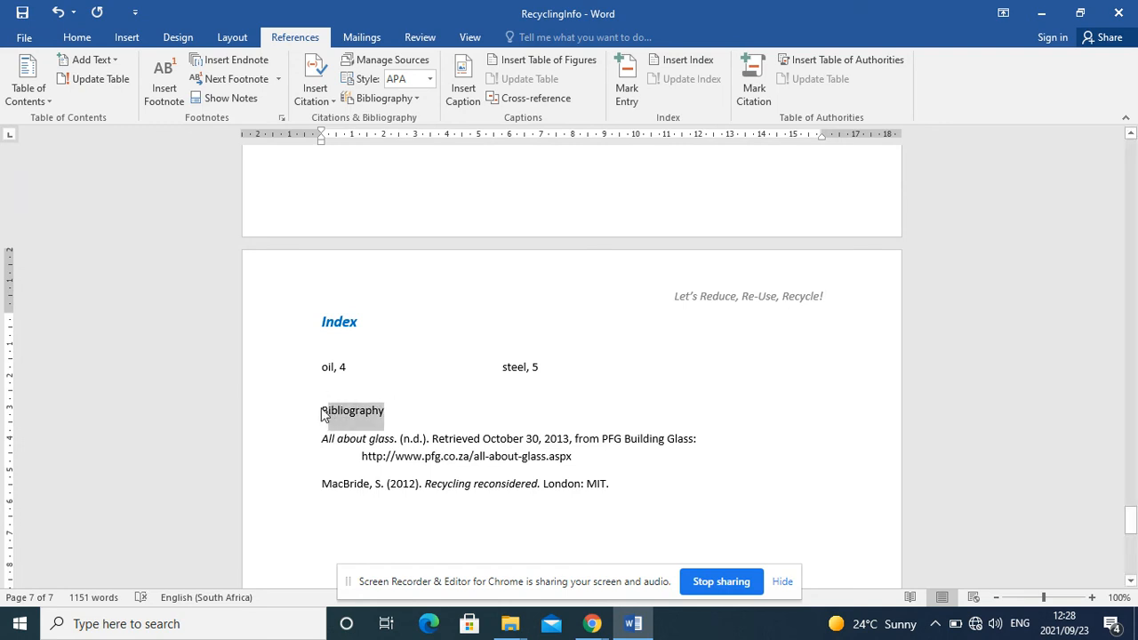
click(76, 36)
click(692, 79)
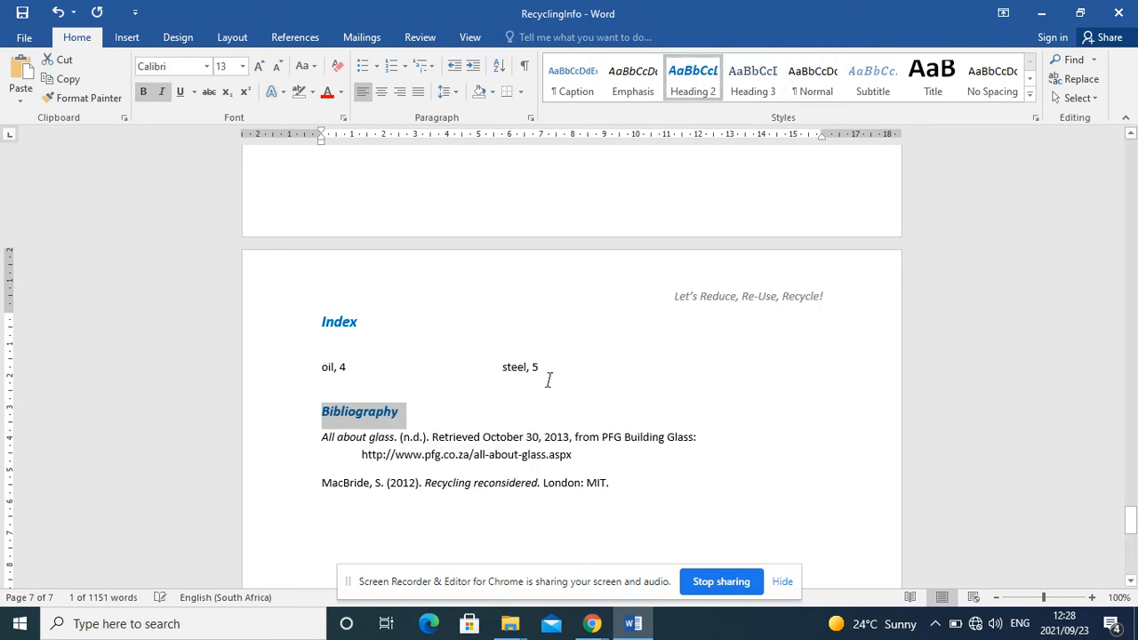
key(Right)
Step: Change the bibliography's citation style to Harvard - Anglia
click(535, 465)
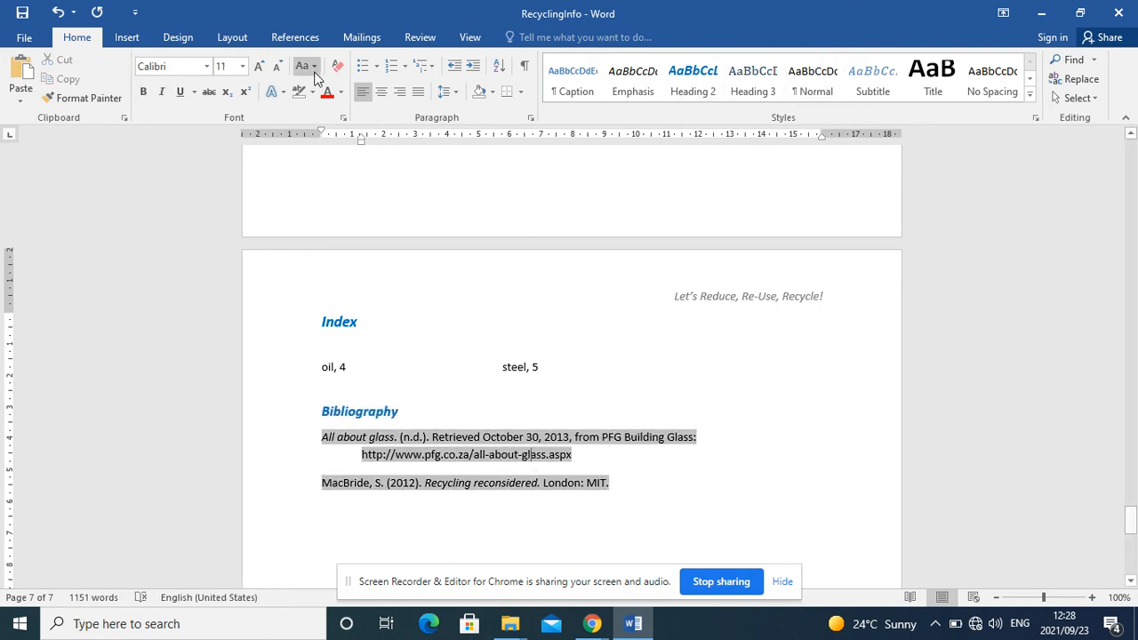
click(293, 37)
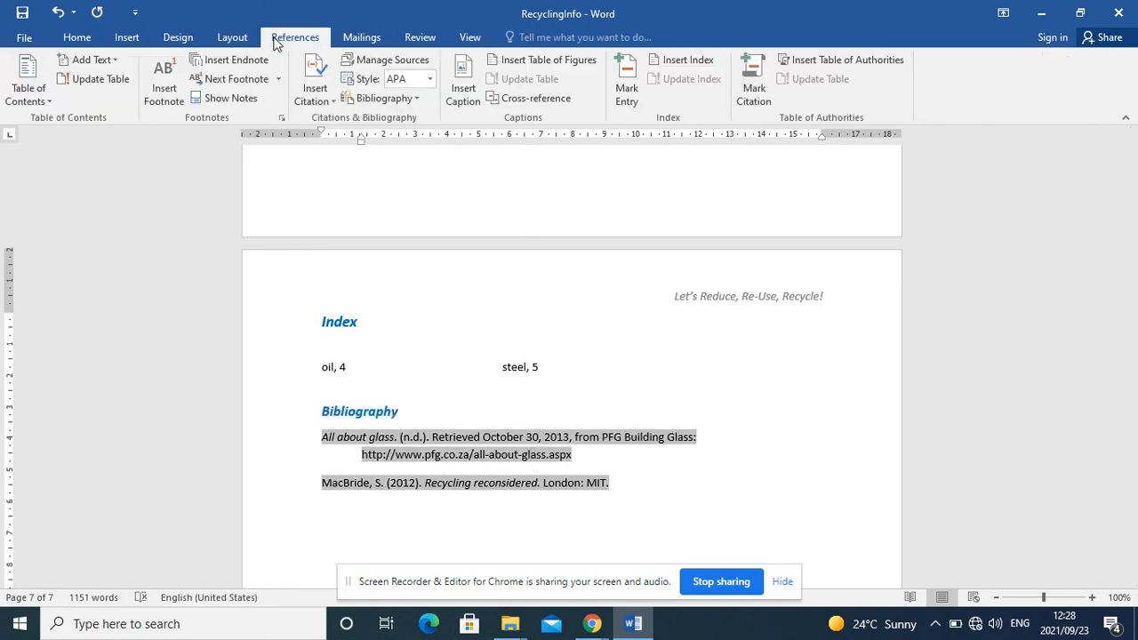
click(431, 82)
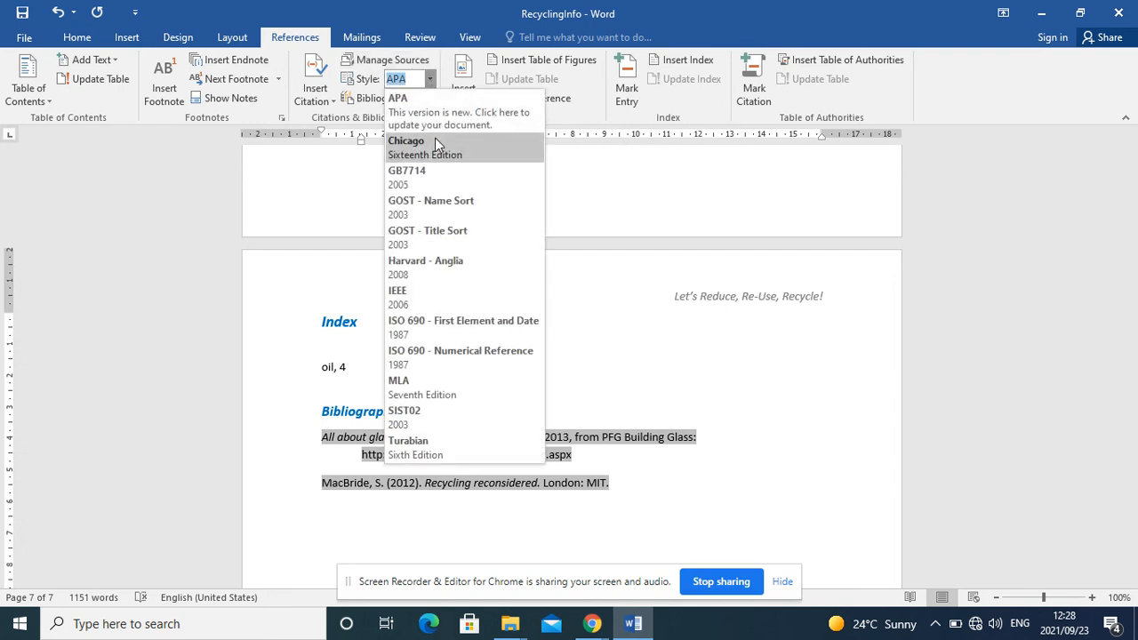
click(449, 260)
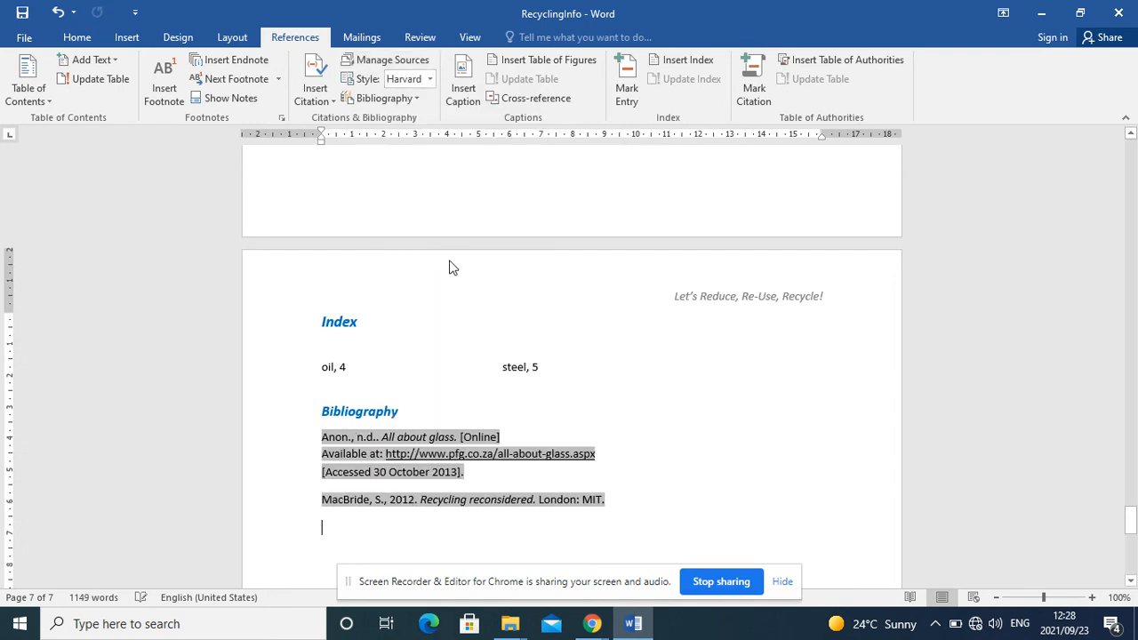
Step: Set the bibliography's citation style back to APA Sixth Edition
click(430, 80)
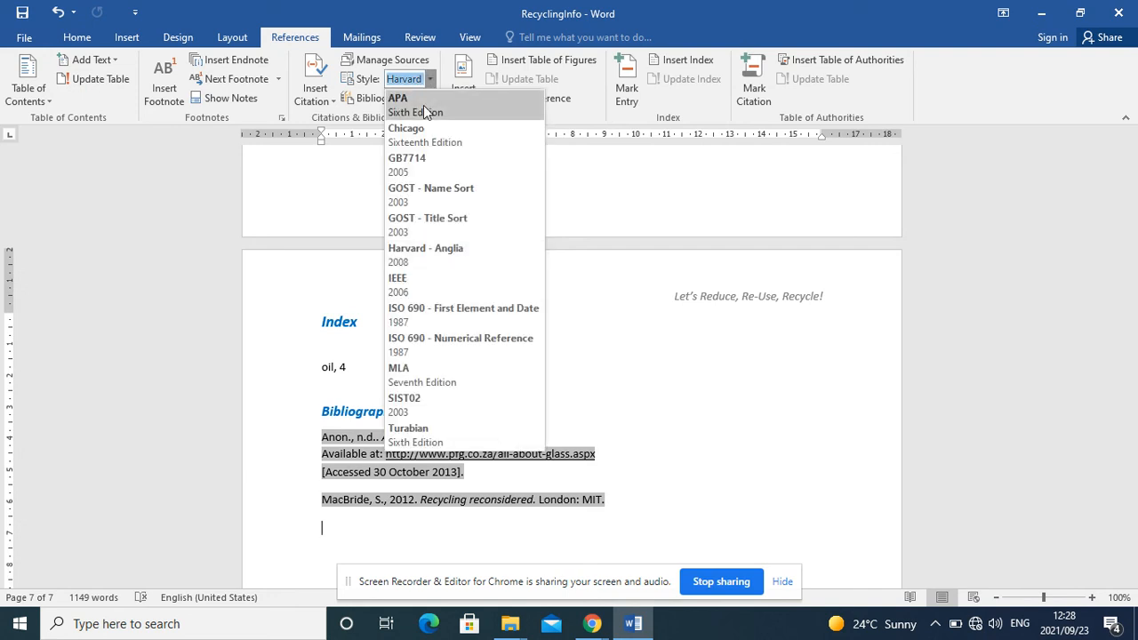
click(423, 105)
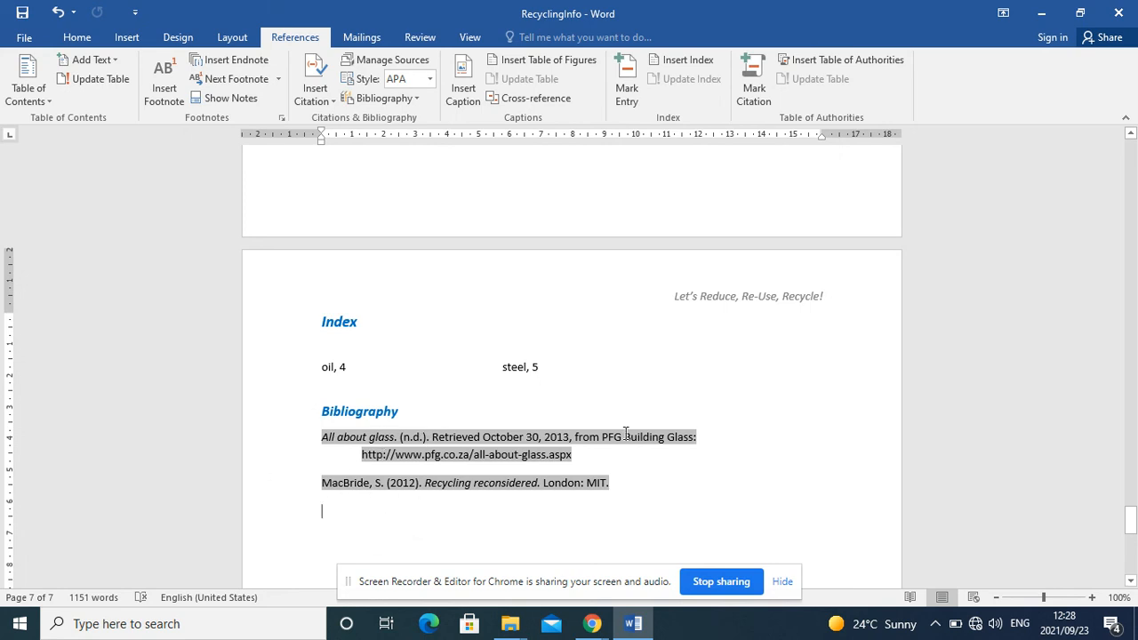
click(743, 415)
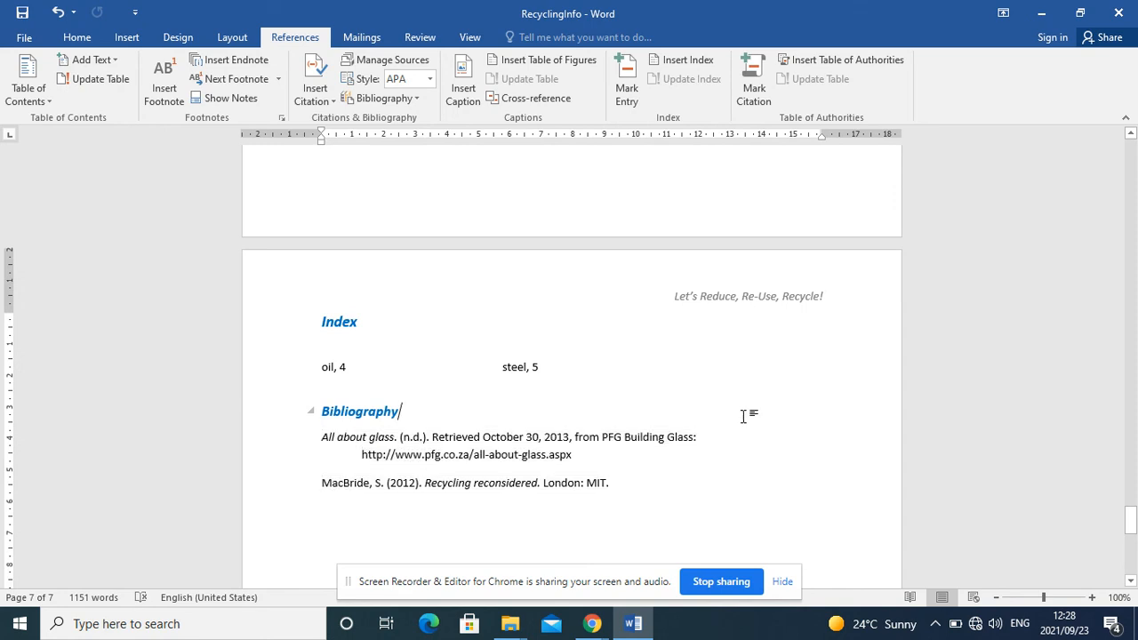